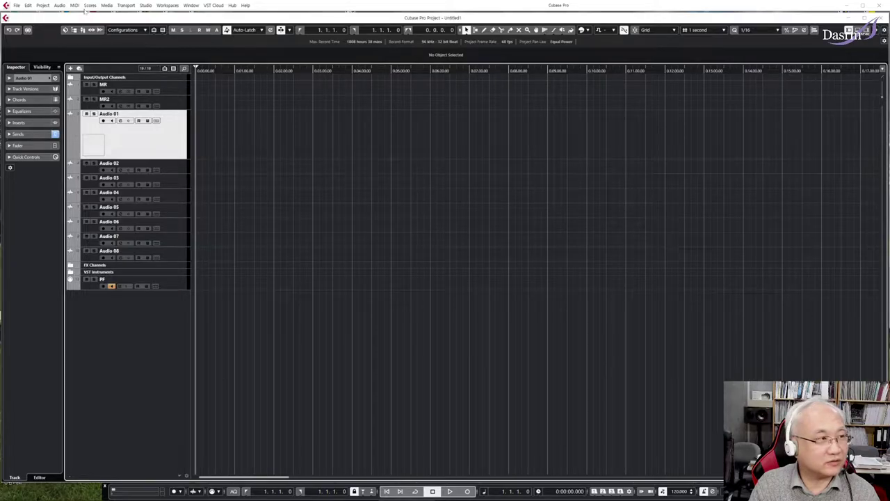
Review the output and input bus assignments in Audio Connections and close the window.
click(61, 5)
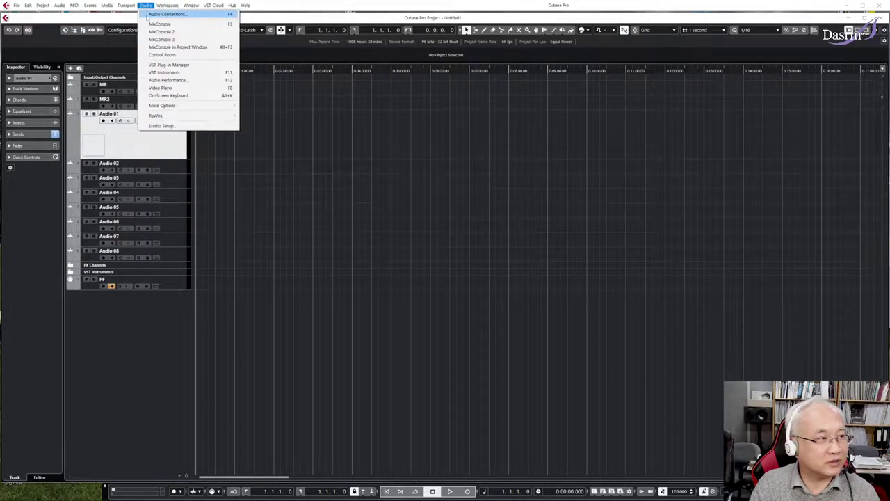
click(159, 15)
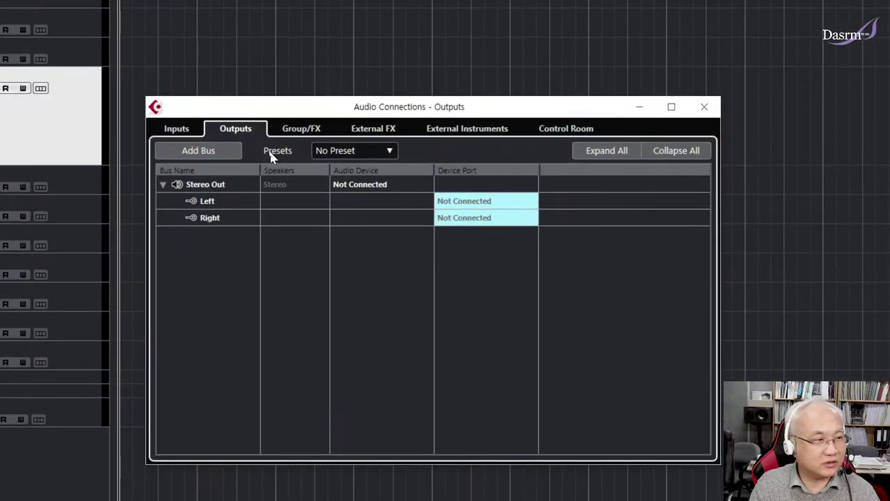
click(176, 132)
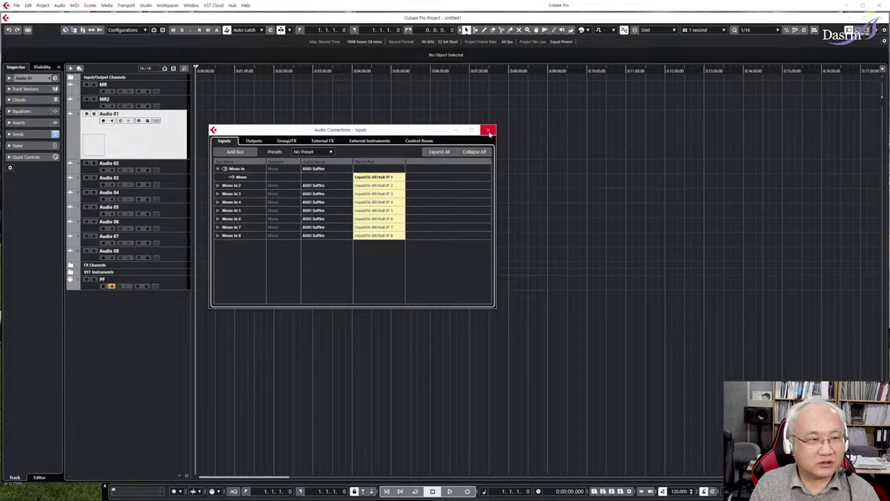
click(489, 130)
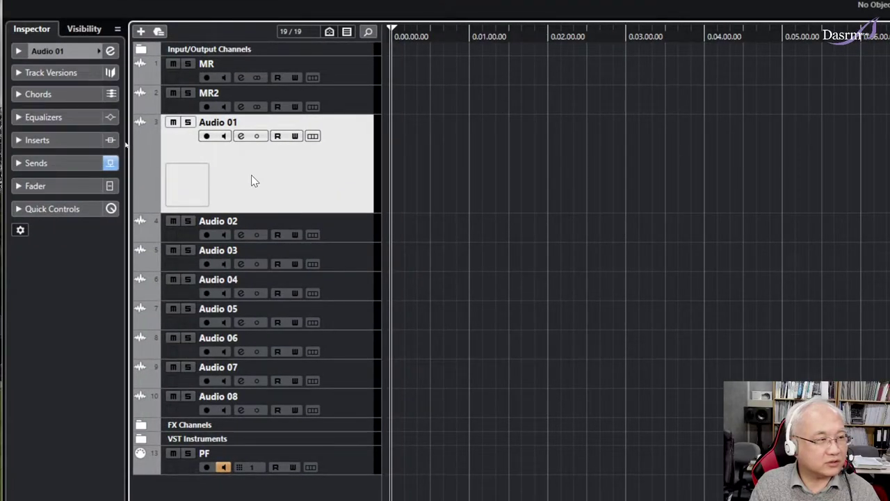
Check the Audio 01 track's input and output routing, keep Mono In as its input, and turn on its monitoring.
click(64, 50)
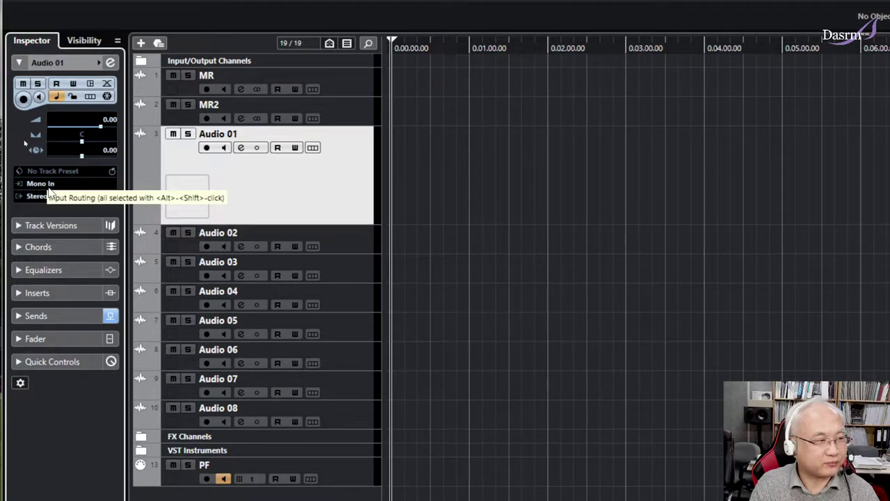
click(55, 184)
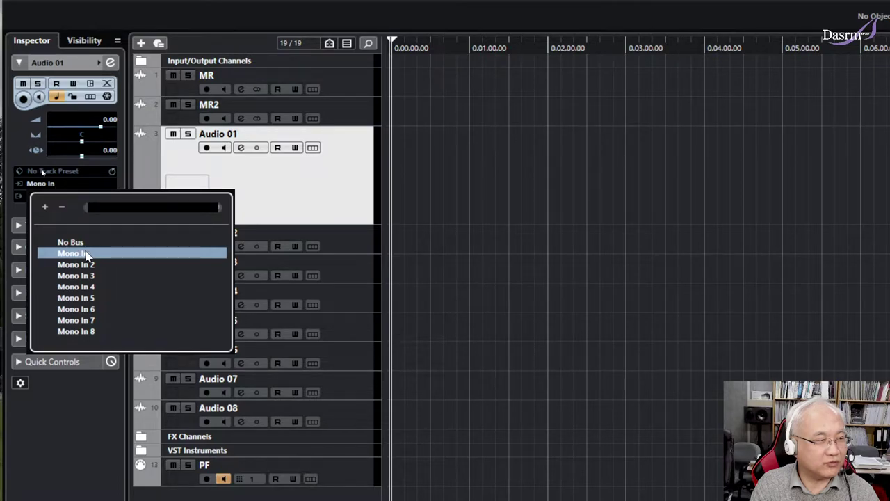
click(64, 178)
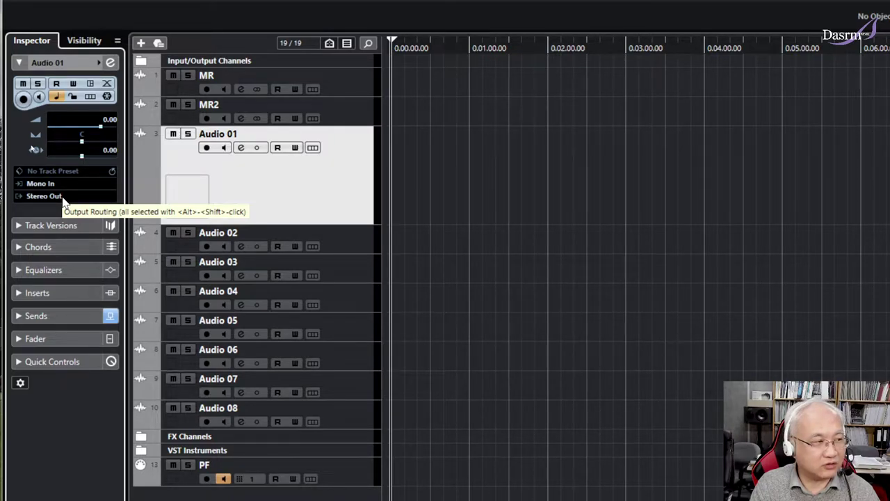
ctrl+click(284, 188)
click(252, 171)
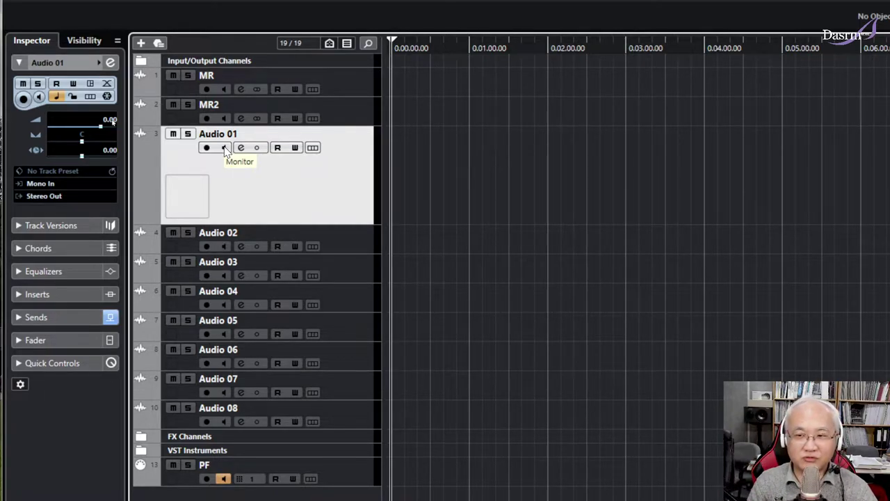
click(224, 148)
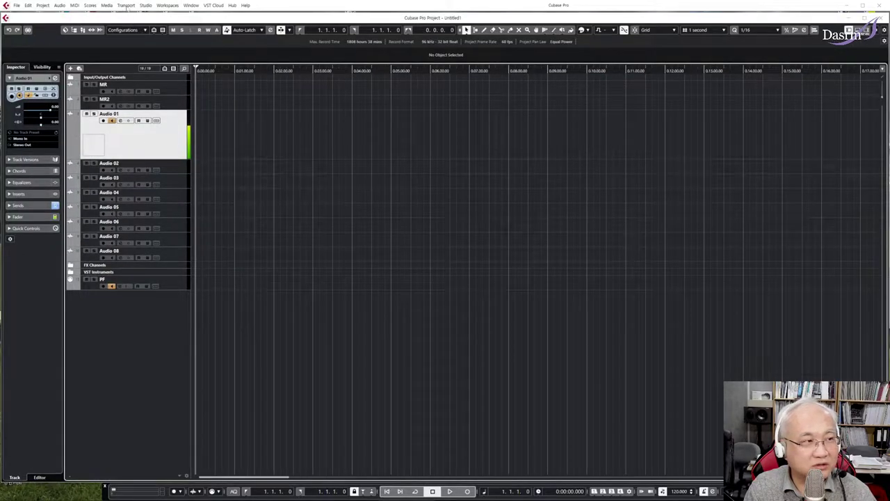
Inspect the REVerence insert on the FX channel in the MixConsole and close its editor.
click(145, 6)
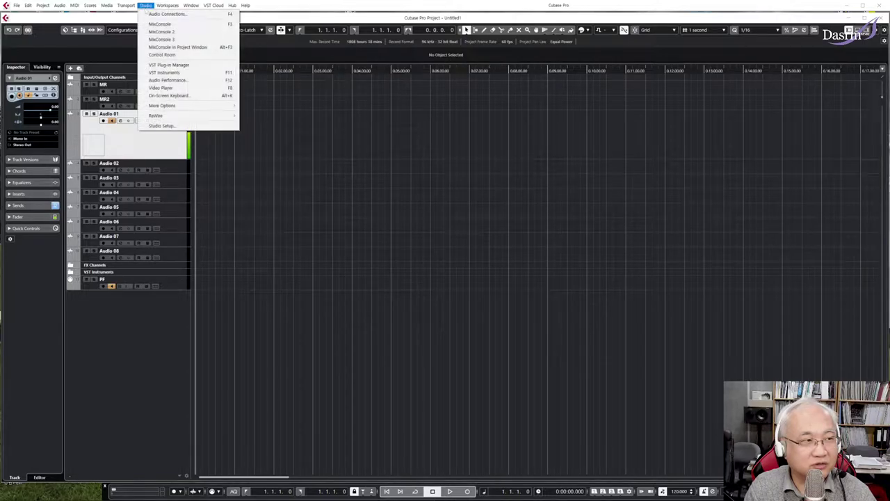
click(159, 23)
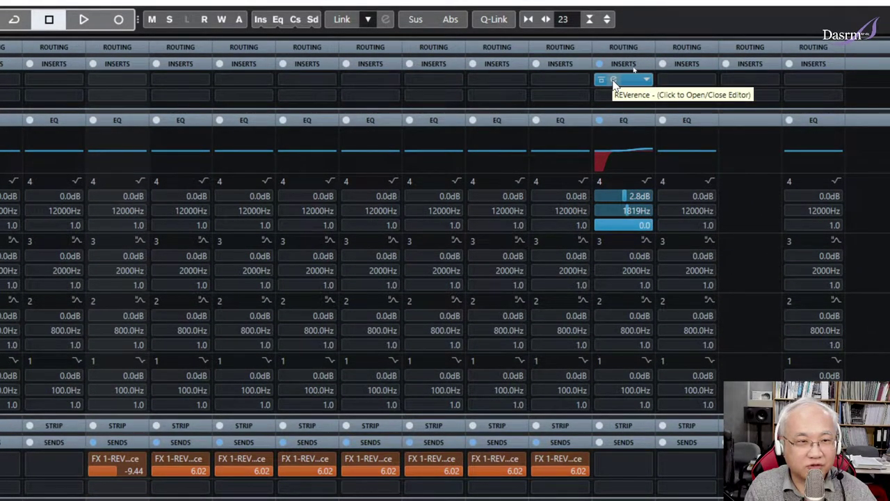
click(613, 82)
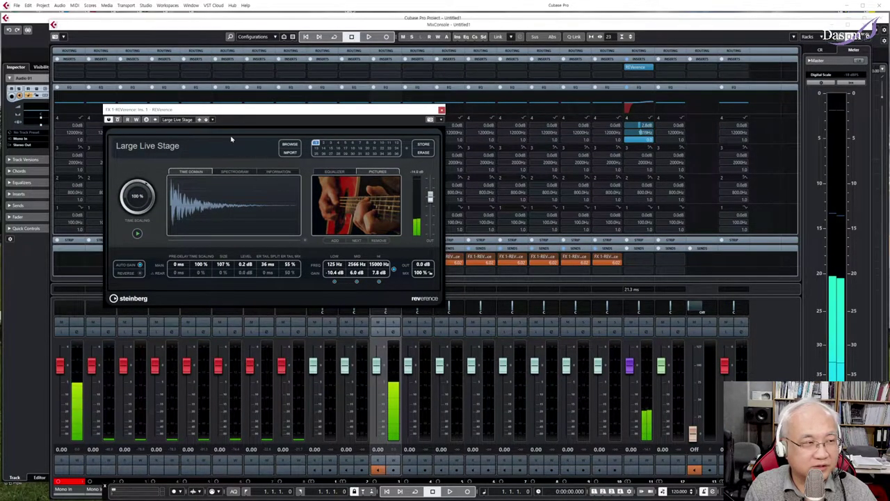
click(441, 110)
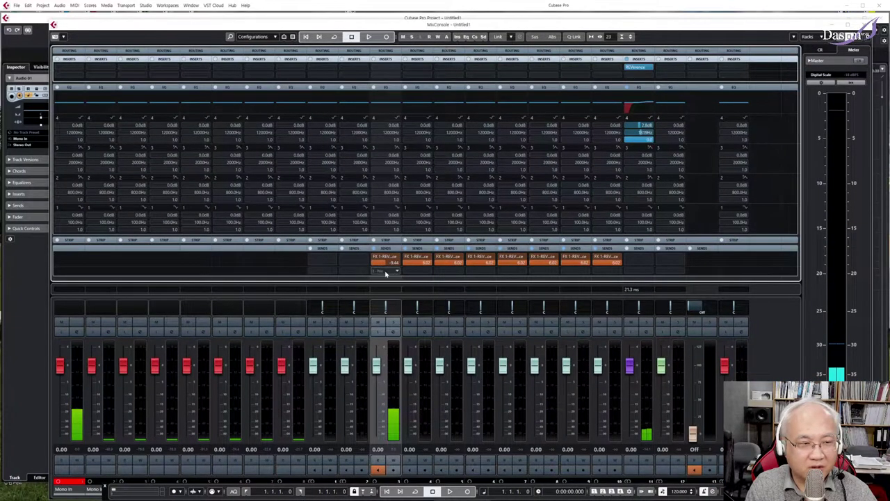
Lower Audio 01's send to the REVerence effect to -12.8 and its FX channel fader to -0.20, and close the MixConsole.
mouse_move(385, 263)
mouse_down()
mouse_move(354, 268)
mouse_move(372, 265)
mouse_up()
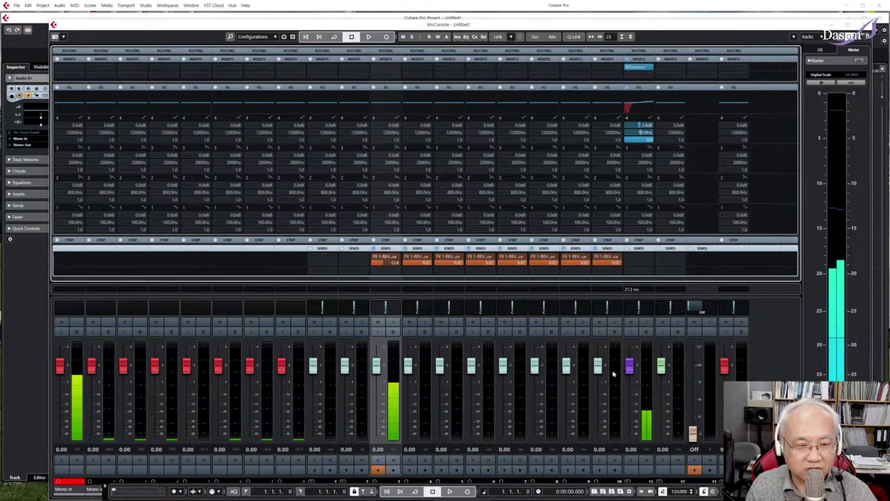
mouse_move(631, 367)
mouse_down()
mouse_move(630, 436)
mouse_move(630, 366)
mouse_up()
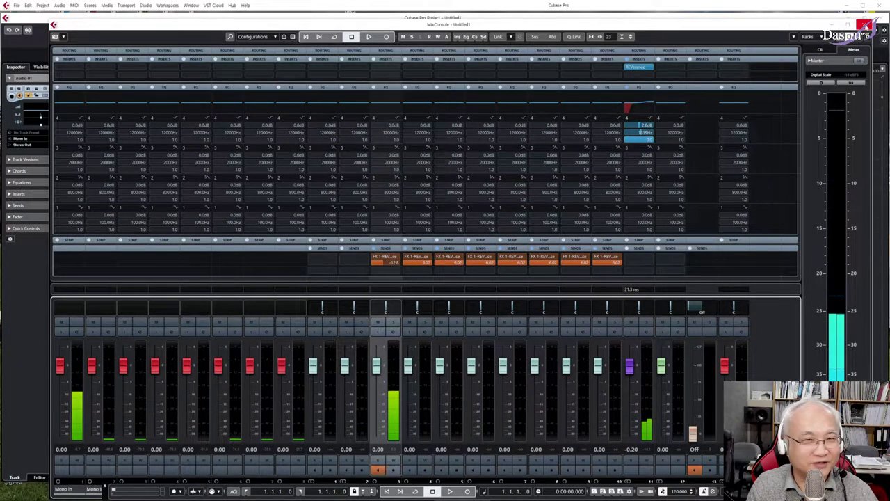
click(864, 25)
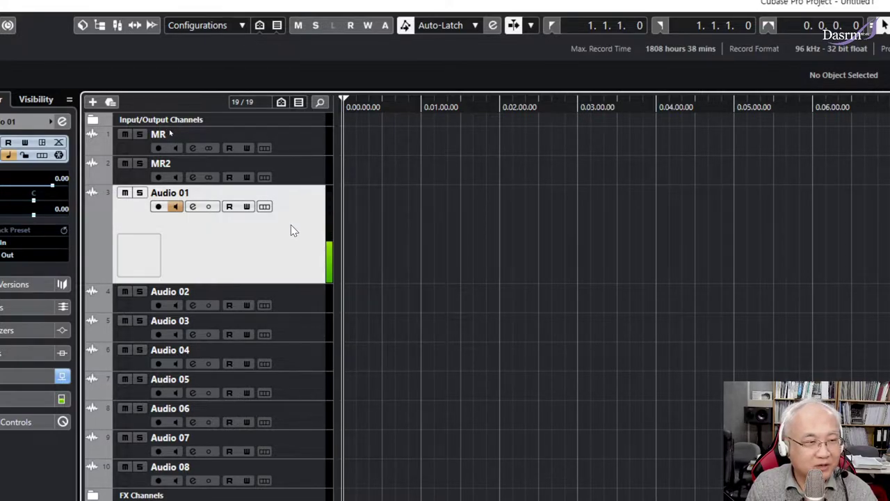
Arm Audio 01 for recording and disable Click during Count-In in the Metronome Setup.
click(158, 206)
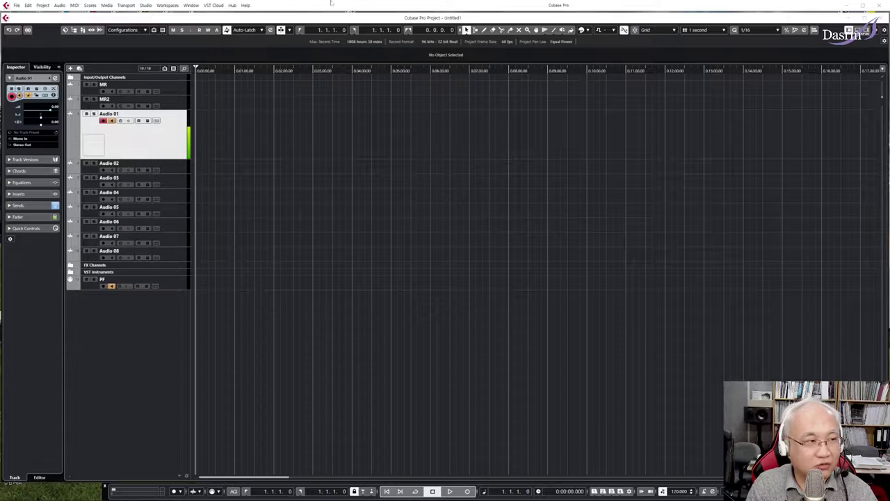
click(144, 6)
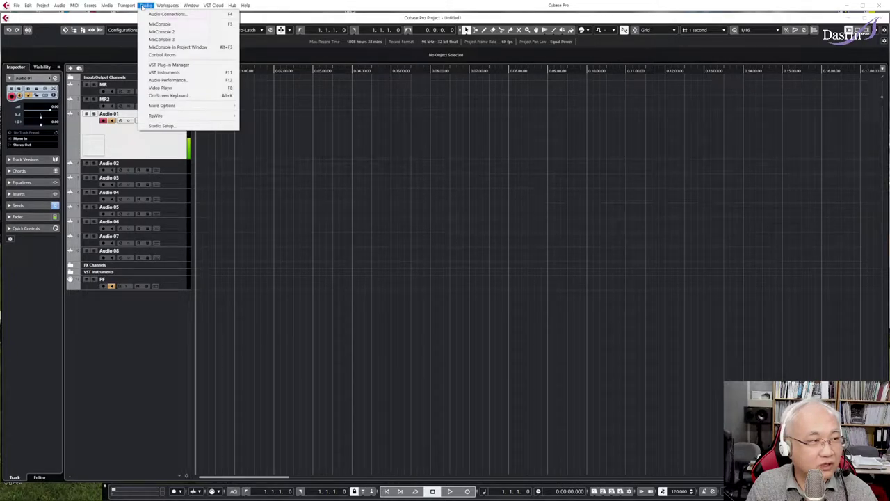
mouse_move(127, 6)
click(144, 133)
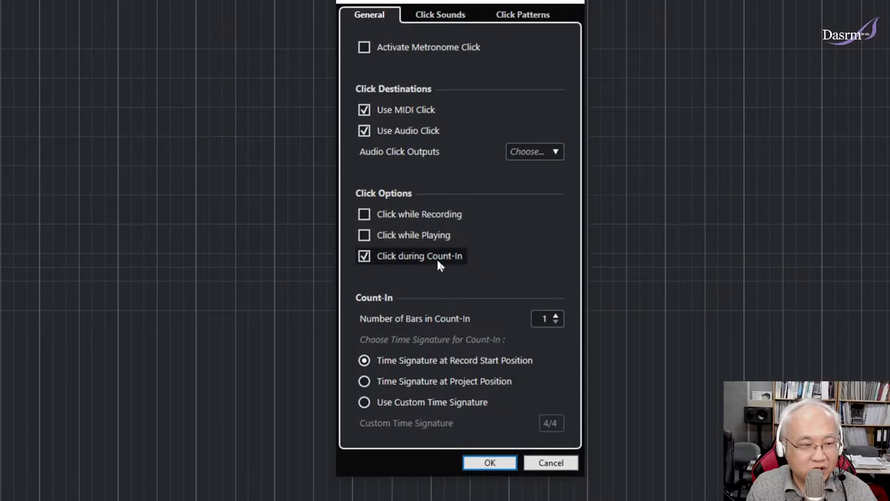
click(364, 257)
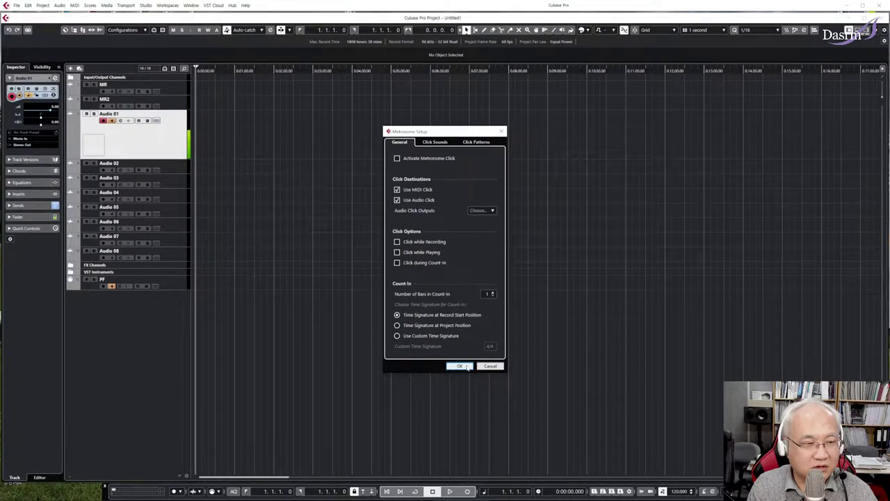
click(466, 366)
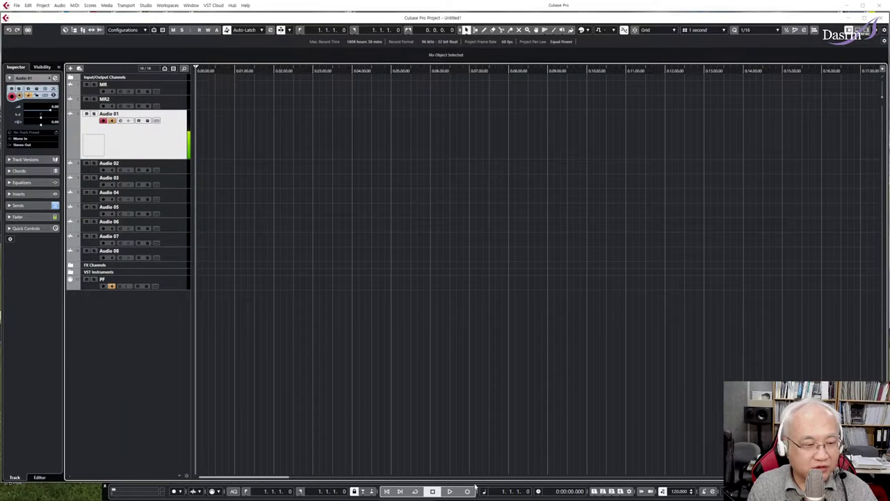
Record a take of about 11 seconds on Audio 01 from the project start.
click(467, 491)
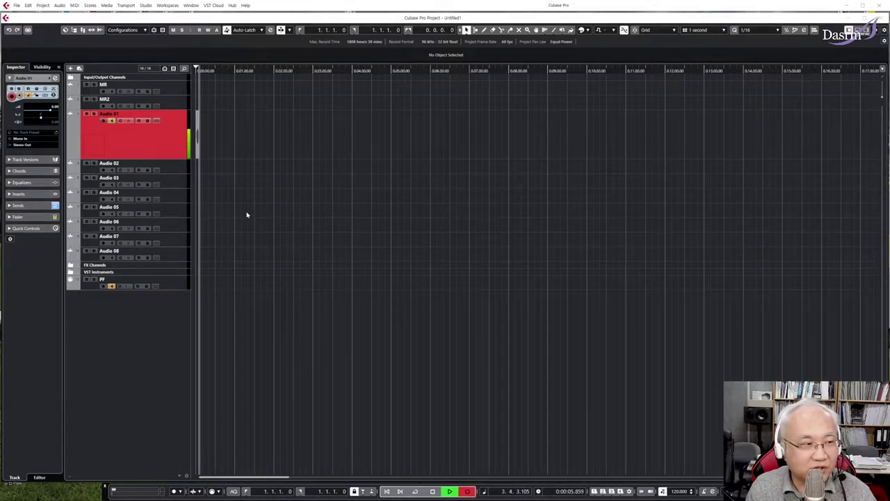
click(222, 183)
key(h)
key(h)
key(h)
key(h)
key(h)
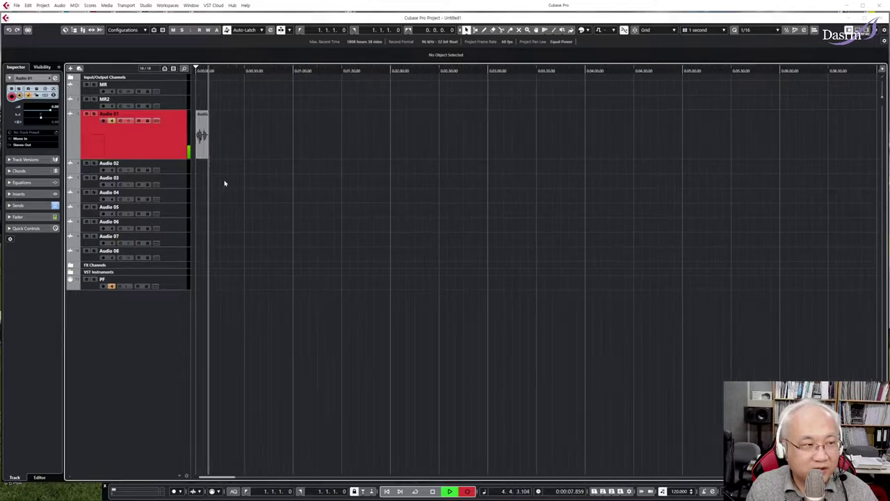
key(h)
key(h)
key(h)
key(h)
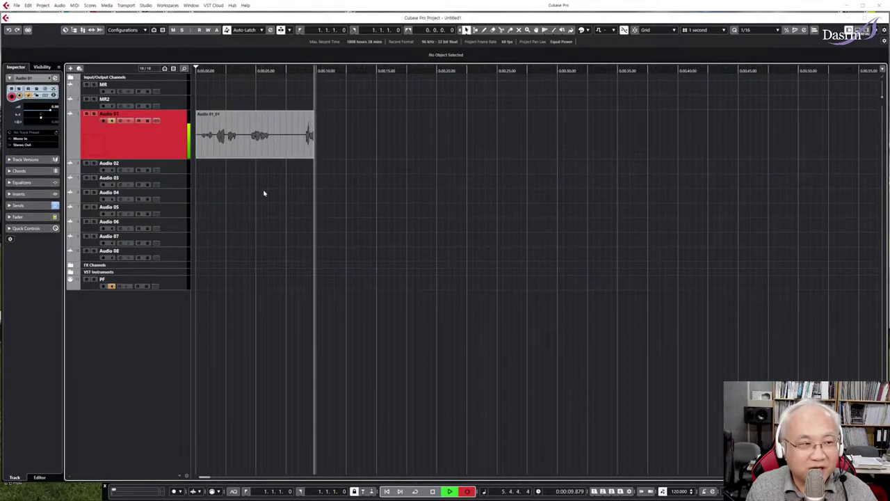
key(space)
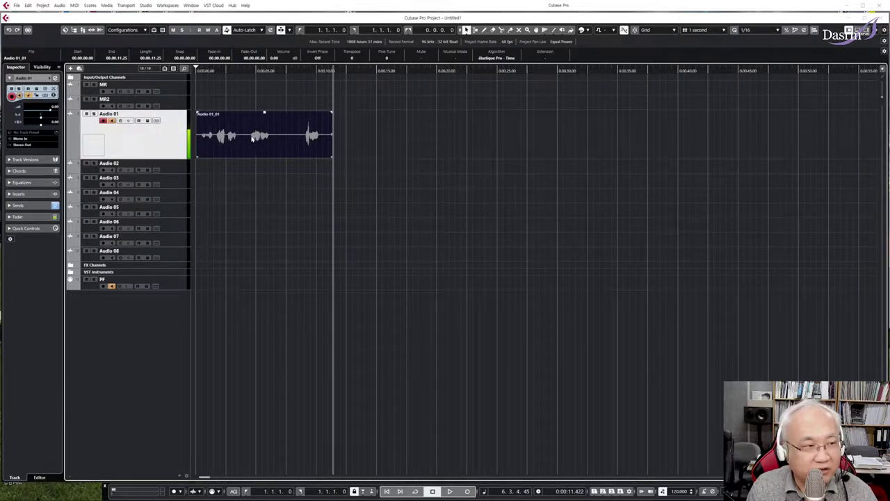
Play back part of the recorded take and view Audio 01's Sends and Track Versions sections.
key(space)
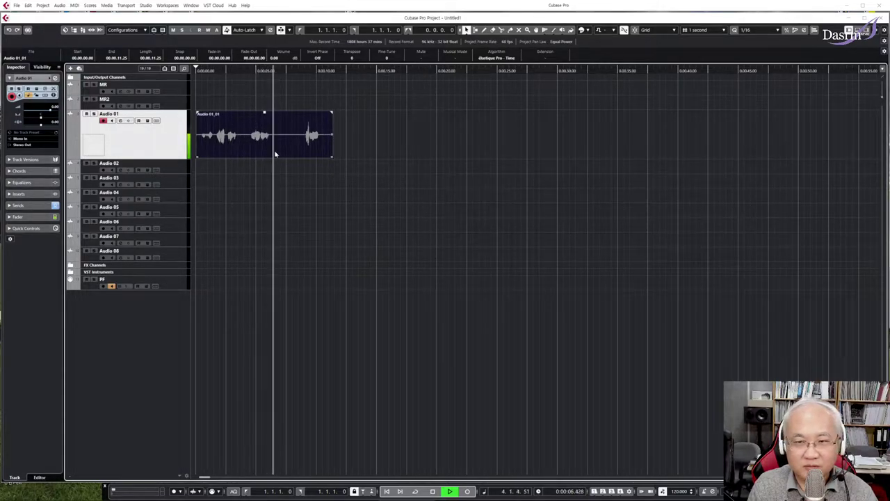
key(space)
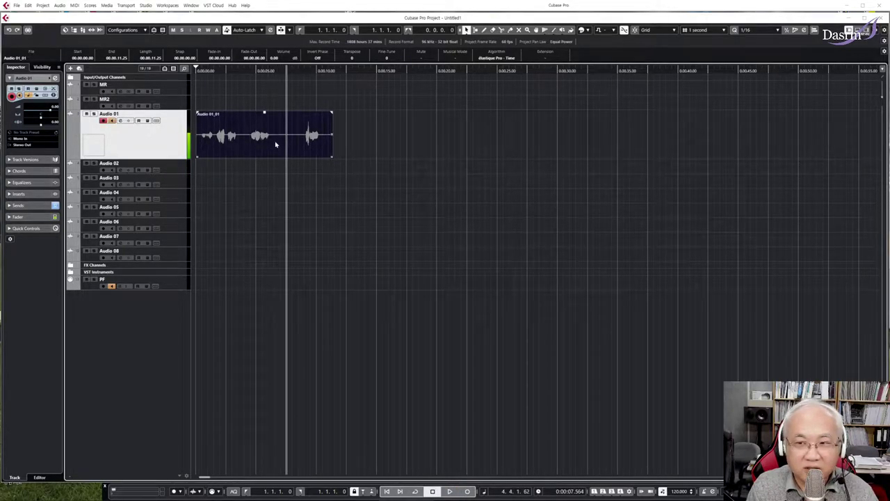
click(37, 207)
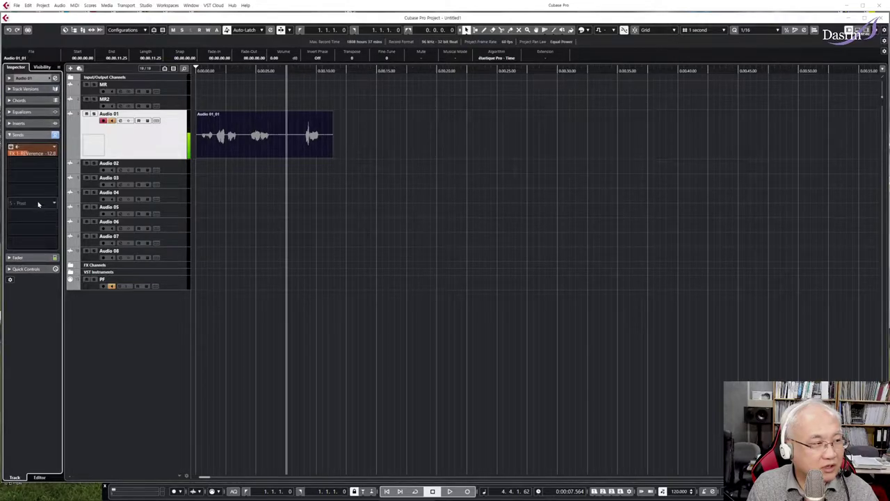
click(21, 134)
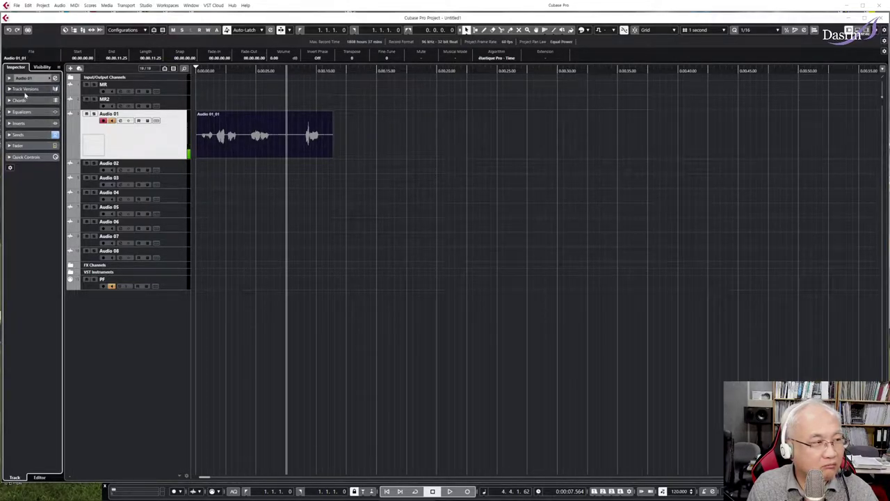
click(25, 89)
Trim the end of the recorded clip to a length of 00.00.06.38, cutting off its last phrase.
click(273, 139)
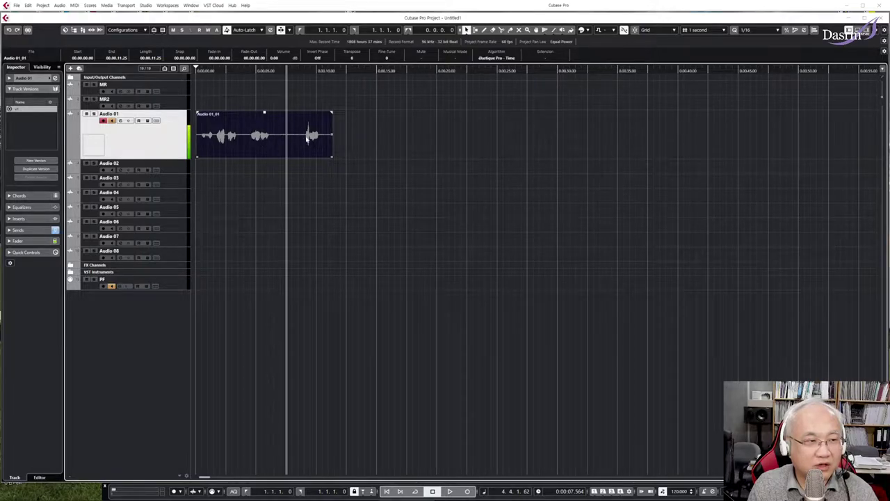
drag(331, 156, 274, 158)
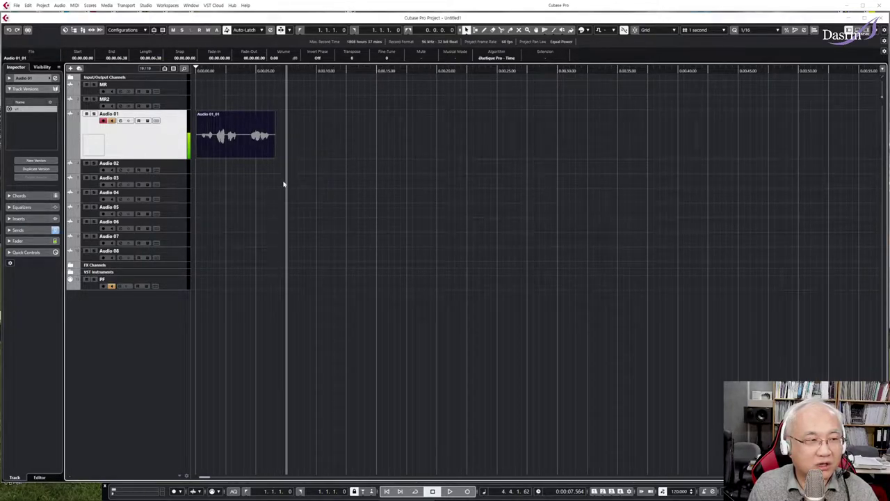
Play from the first clip's last phrase and punch in at about 7 seconds to record about 5 seconds on Audio 01.
click(254, 70)
key(space)
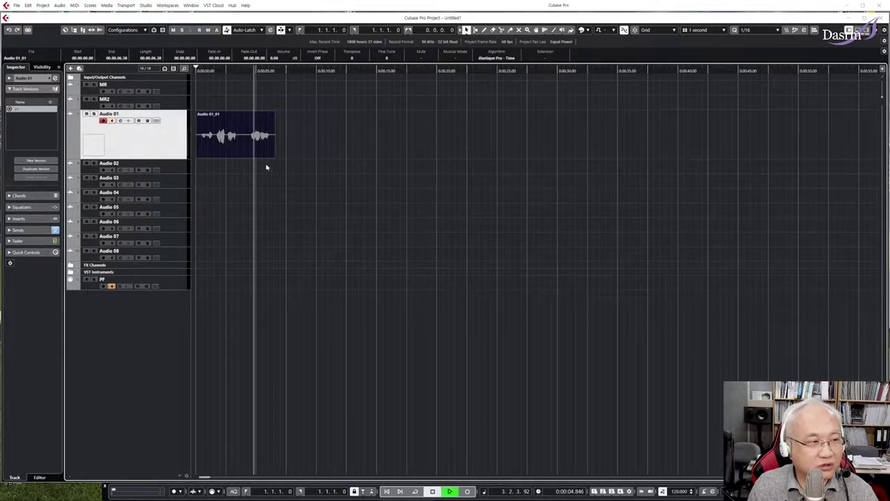
click(467, 492)
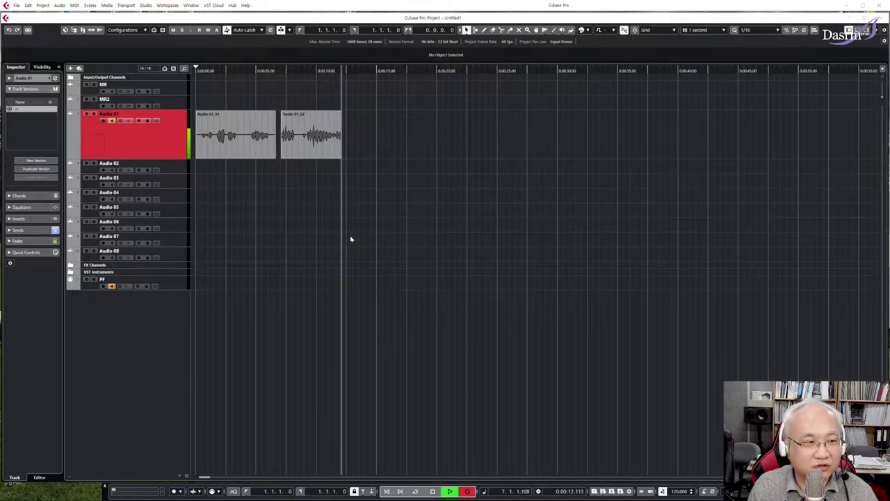
key(space)
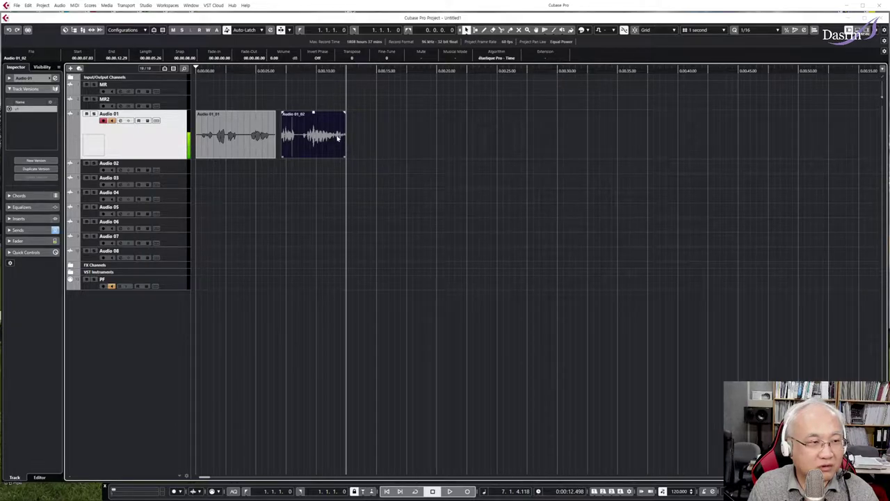
Check the start of the second clip on Audio 01 and trim it to a length of 00.00.03.58.
drag(299, 68, 302, 84)
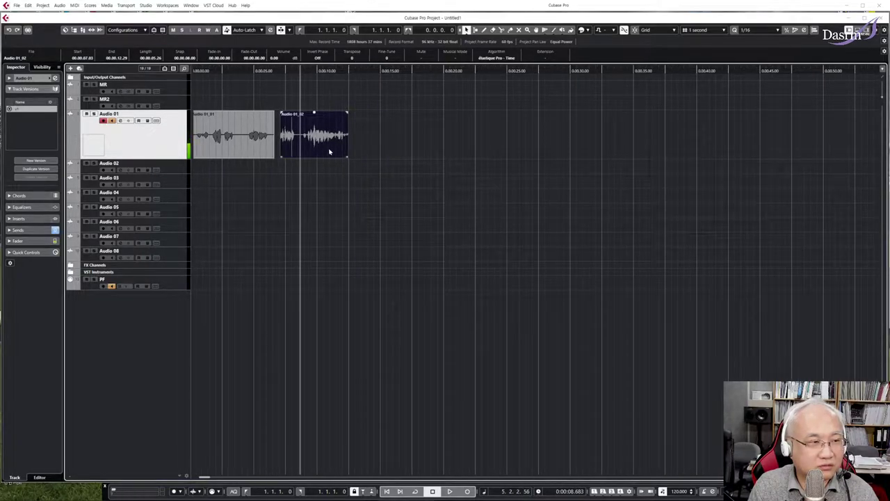
drag(281, 155, 295, 140)
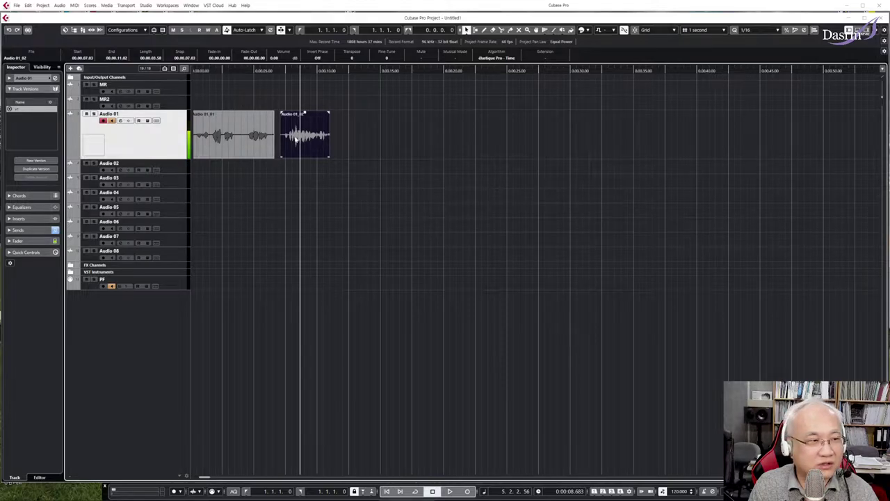
Move the second clip clear, extend the first clip to 00.00.10.18, then trim it back to 00.00.06.38 and return the second clip.
drag(286, 134, 332, 134)
drag(276, 155, 319, 152)
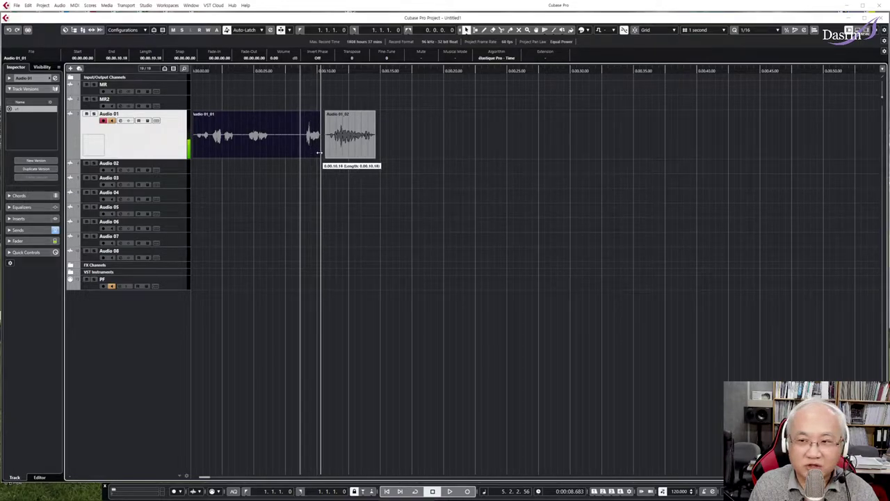
drag(319, 152, 273, 153)
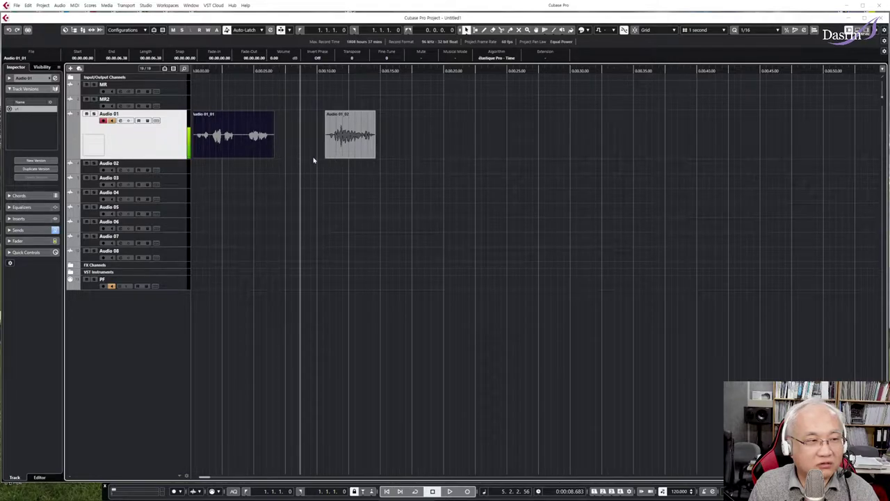
drag(334, 141, 293, 148)
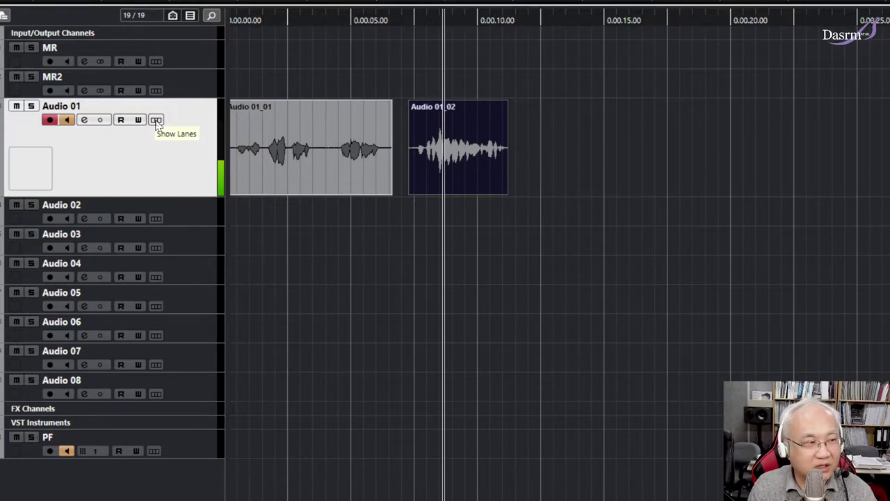
With Audio 01's lanes shown, place the second clip on Lane 2 and extend the first clip on Lane 1 to about 10 seconds.
click(156, 121)
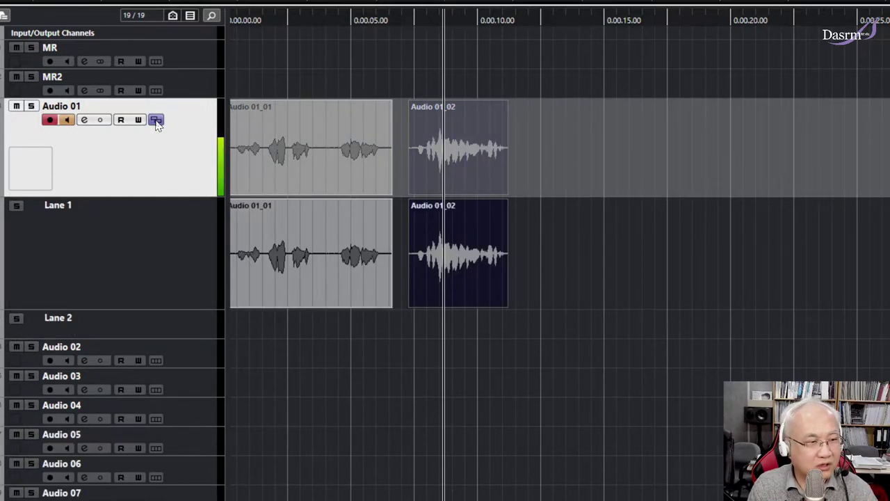
drag(389, 305, 438, 305)
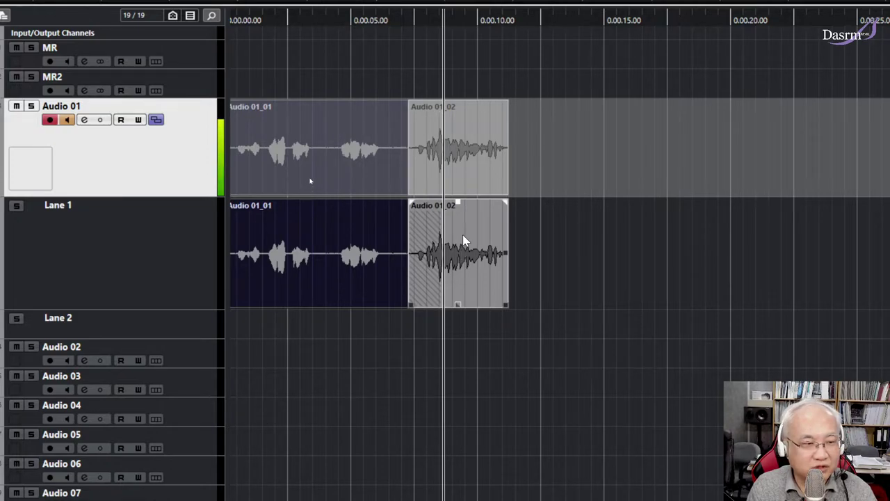
drag(463, 236, 476, 330)
drag(441, 304, 492, 303)
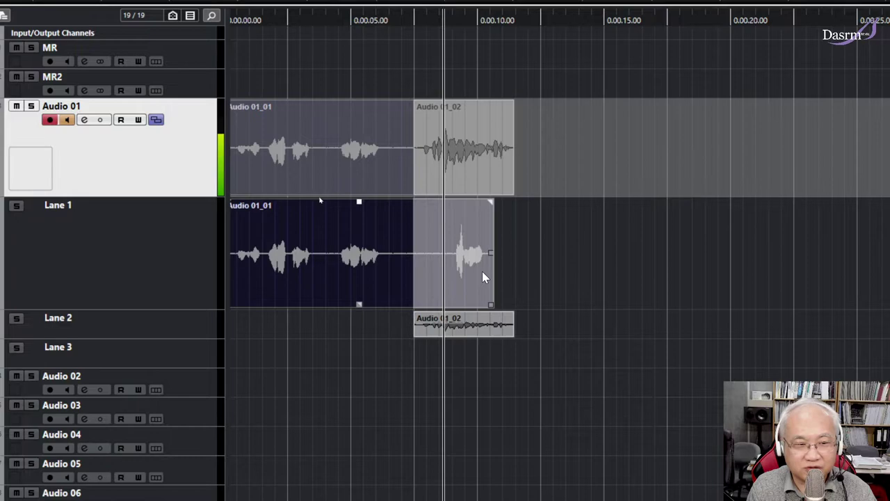
Adjust the heights of Lanes 1 and 2 and trim the start of the Lane 2 clip to a length of 00.00.03.44.
drag(169, 337, 169, 388)
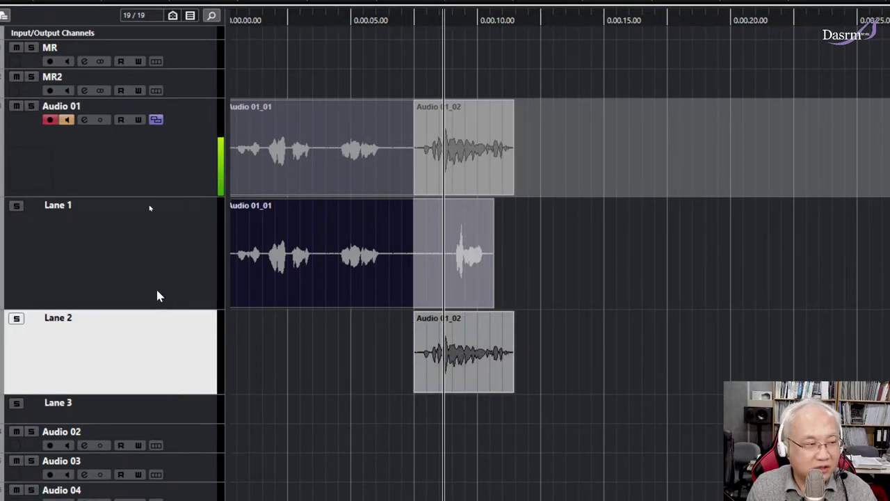
drag(155, 308, 154, 295)
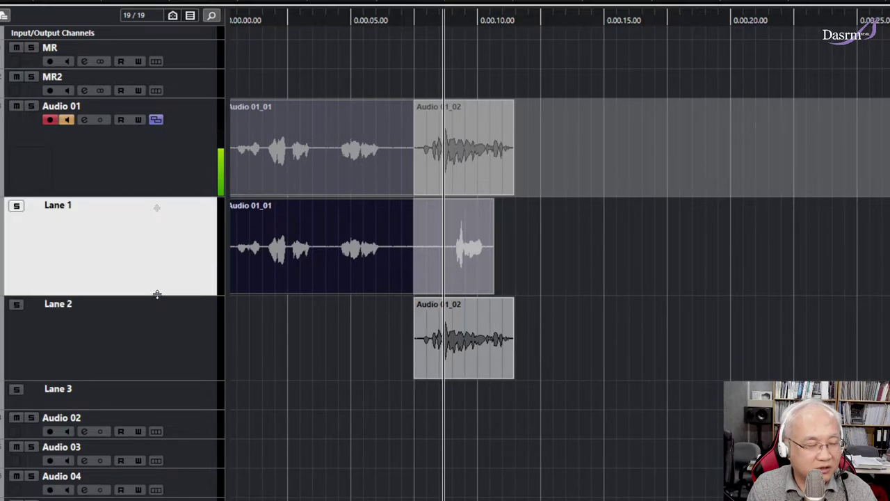
click(426, 328)
mouse_move(415, 376)
mouse_down()
mouse_move(462, 371)
mouse_move(410, 369)
mouse_move(421, 372)
mouse_up()
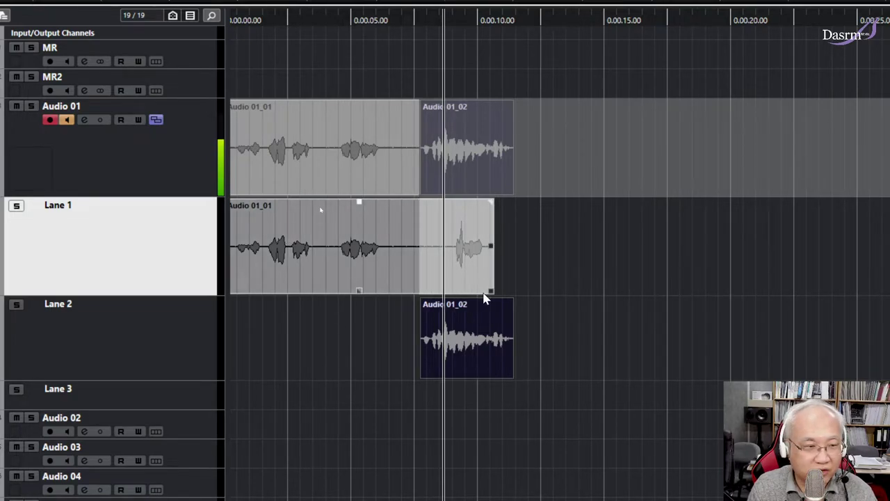
Use the Comp tool to switch the overlapping section back and forth between the Lane 1 and Lane 2 takes.
click(453, 337)
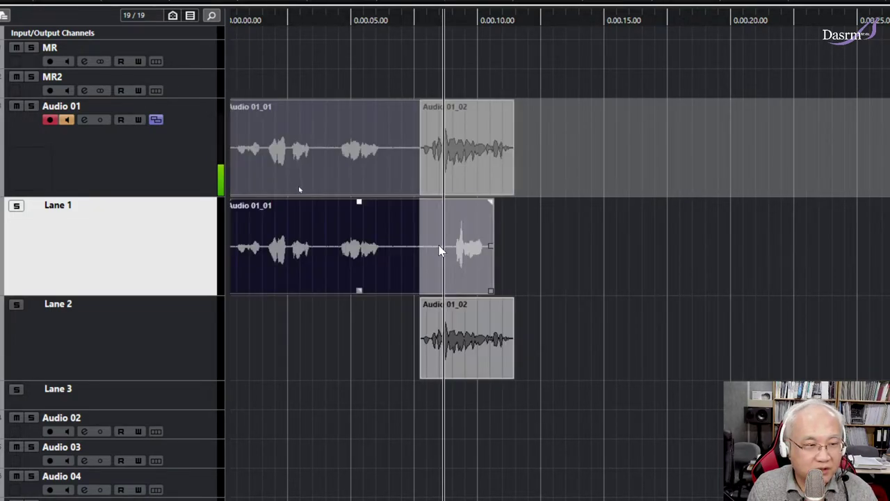
click(453, 335)
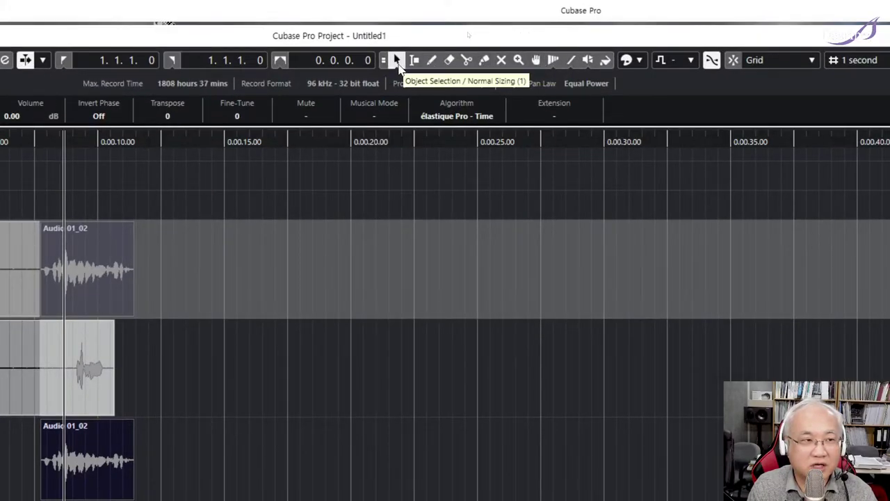
click(538, 61)
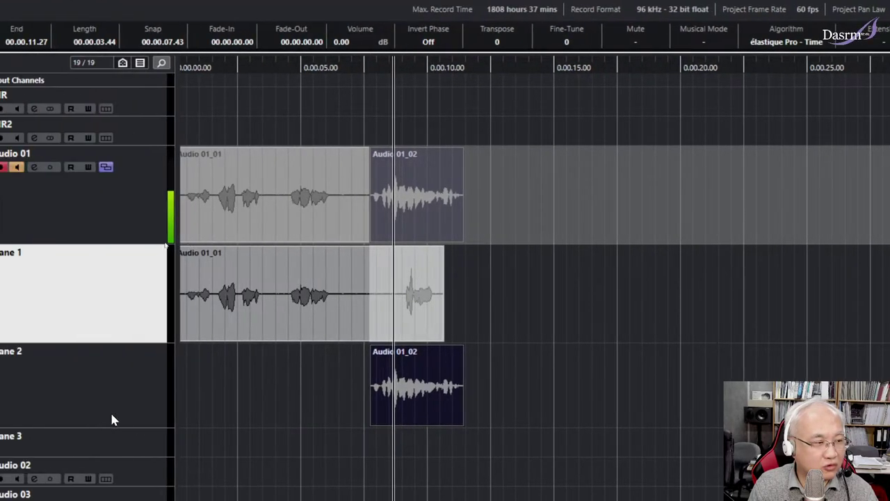
click(392, 395)
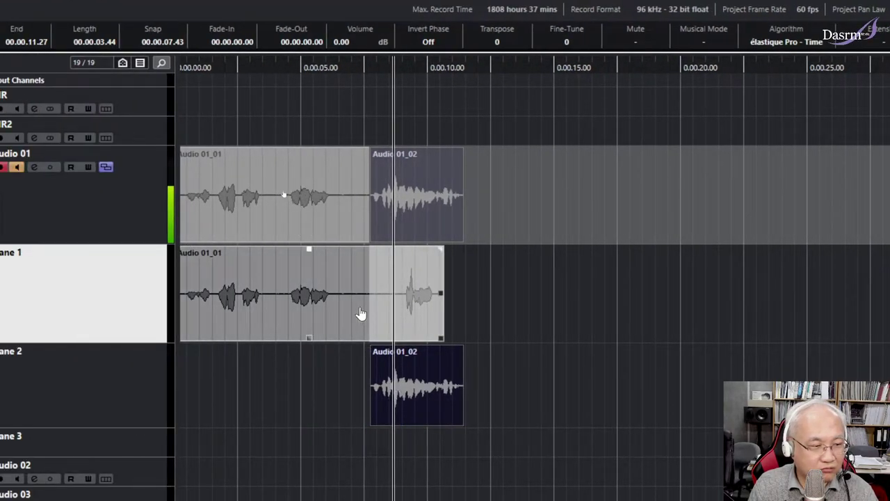
click(393, 381)
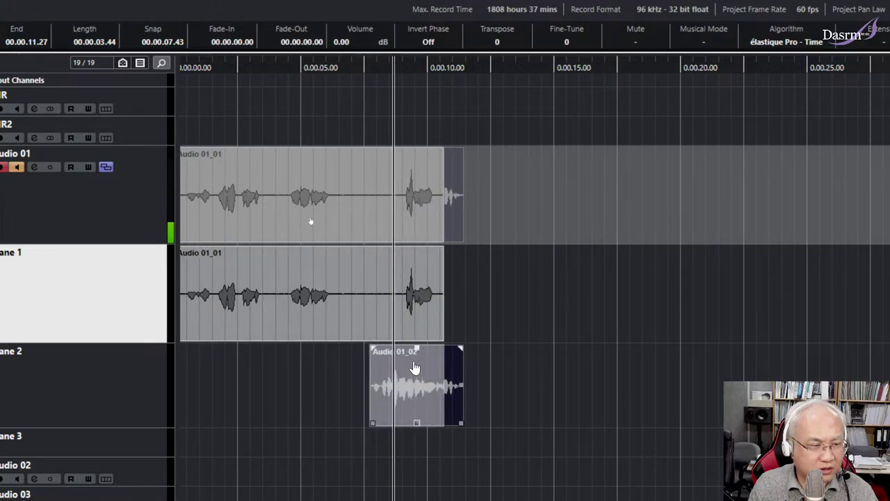
click(409, 386)
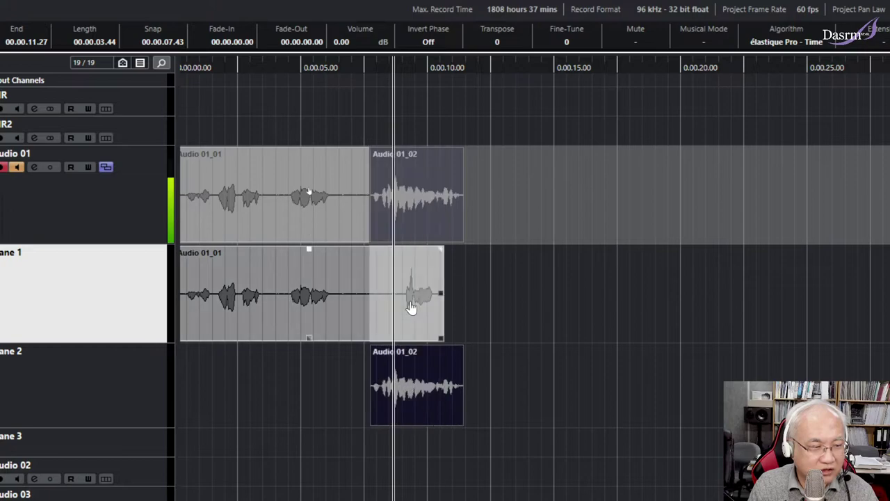
click(411, 308)
click(411, 308)
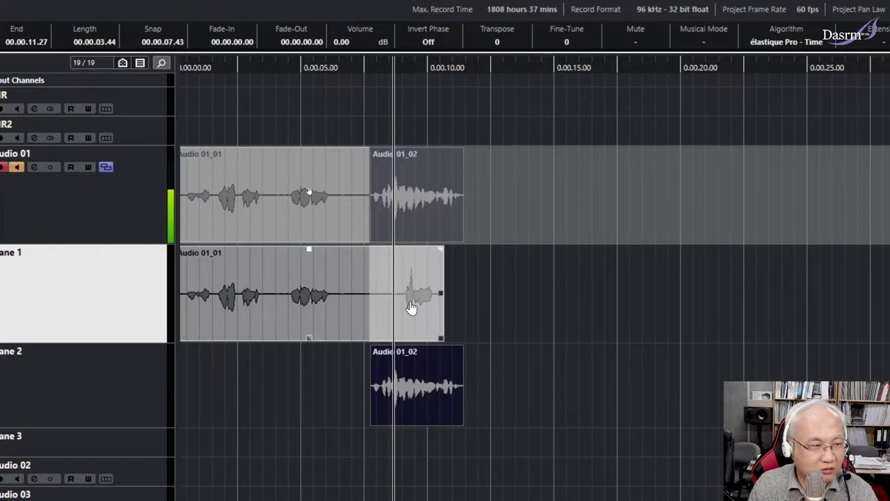
click(415, 316)
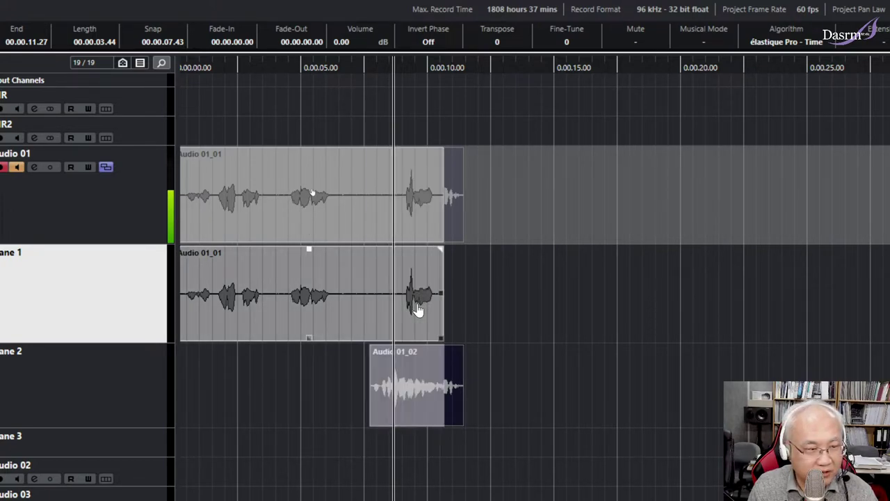
click(405, 377)
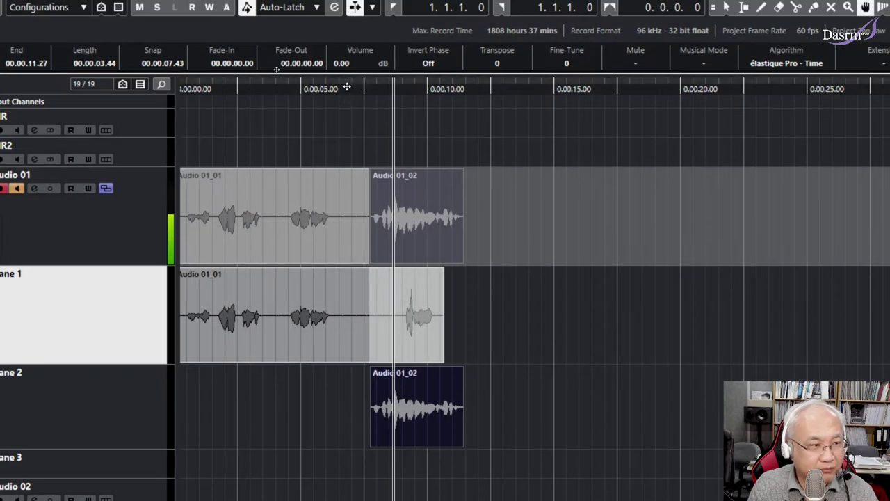
Play back the transition into the overlap from about 6.8 and 4.4 seconds with the Lane 2 take active.
click(347, 86)
key(space)
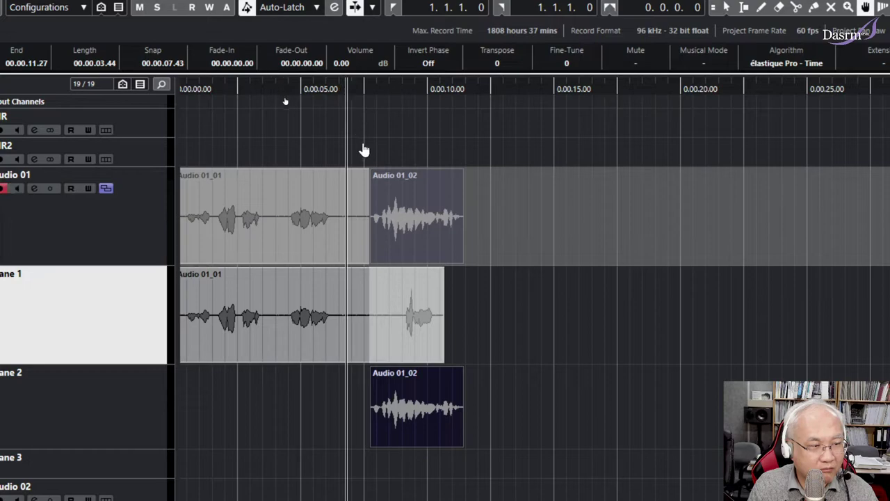
key(space)
click(286, 93)
key(space)
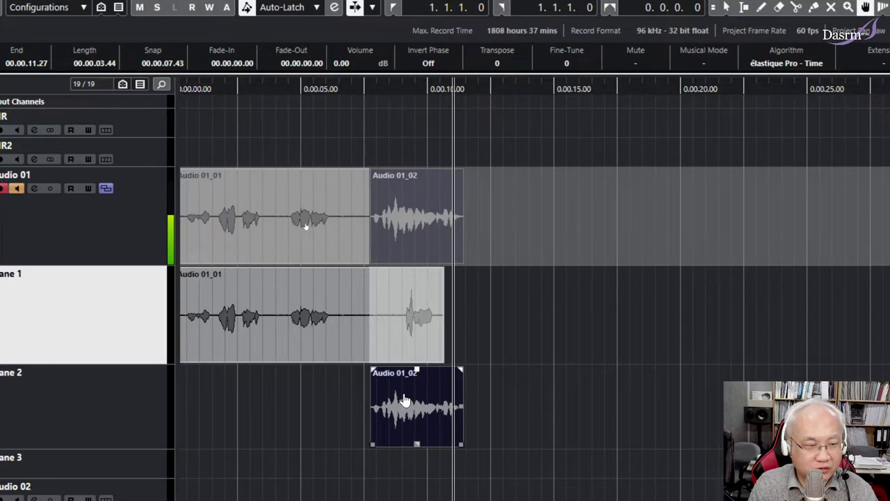
Make the Lane 1 take active in the overlap and play it back from about 5 seconds.
click(405, 400)
click(302, 87)
key(space)
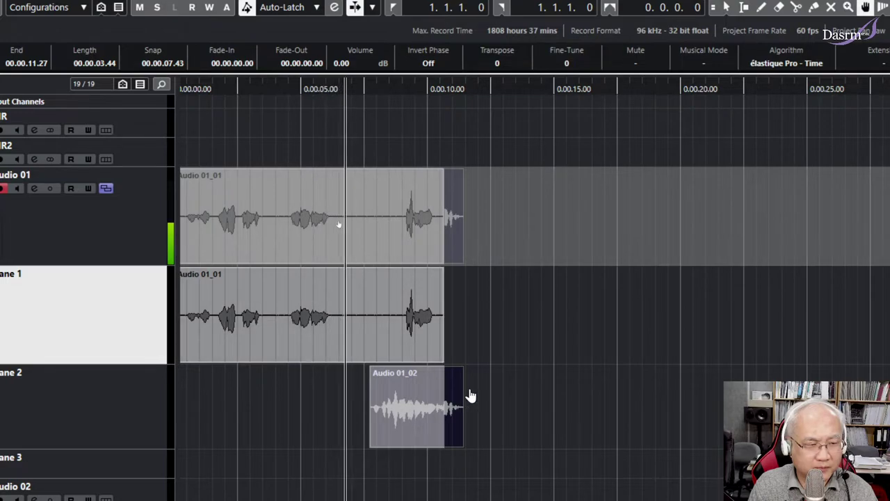
click(449, 391)
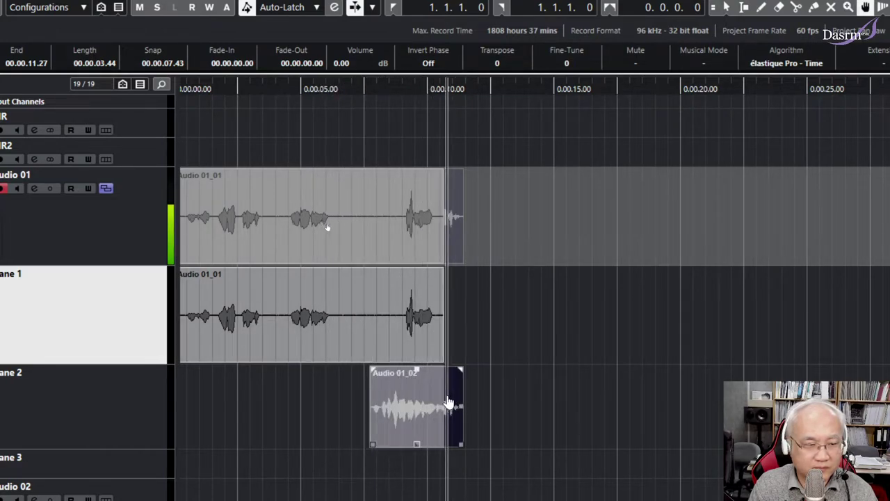
key(space)
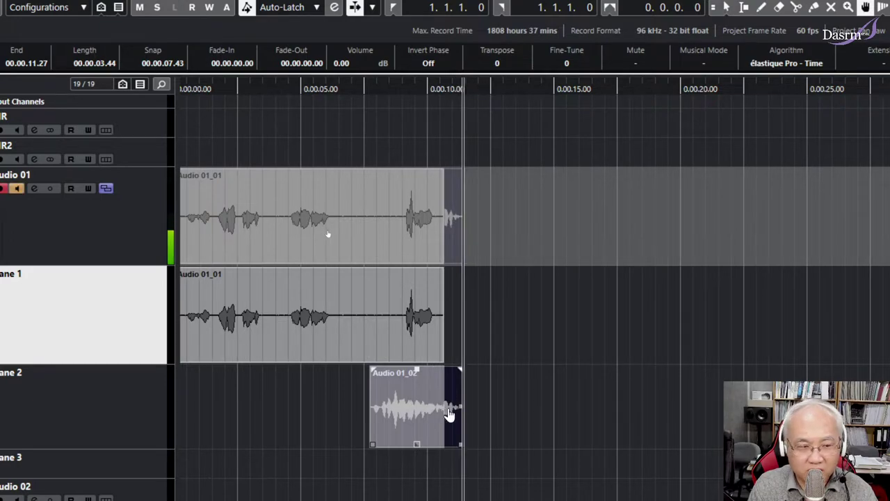
Make the Lane 2 take active in the overlap, return to the Object Selection tool and deselect the clips.
click(450, 415)
click(418, 332)
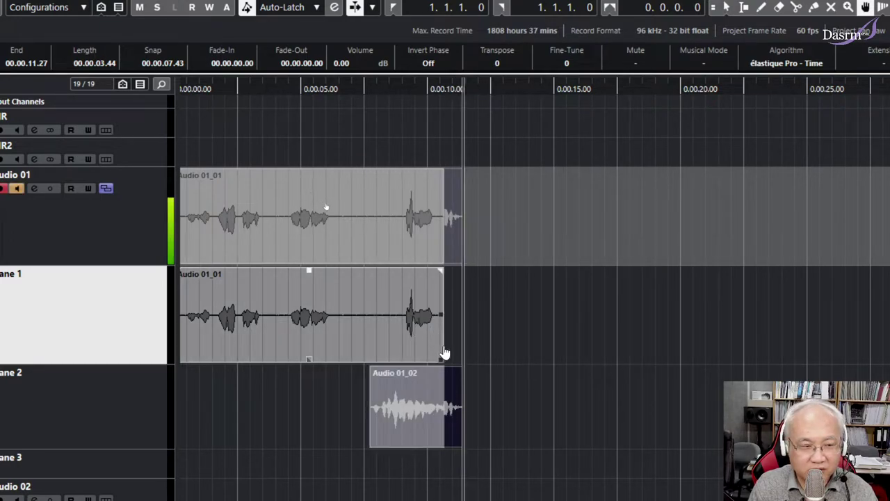
mouse_move(444, 356)
mouse_down()
mouse_move(453, 356)
mouse_move(433, 357)
mouse_up()
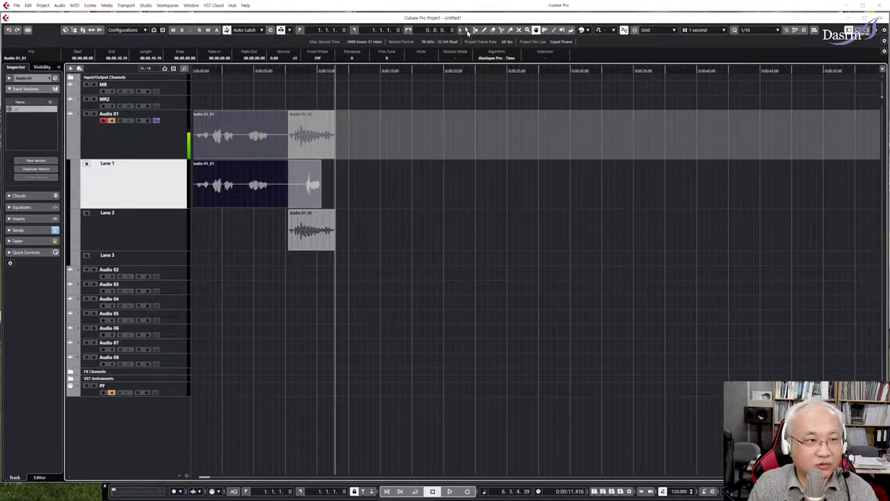
click(466, 31)
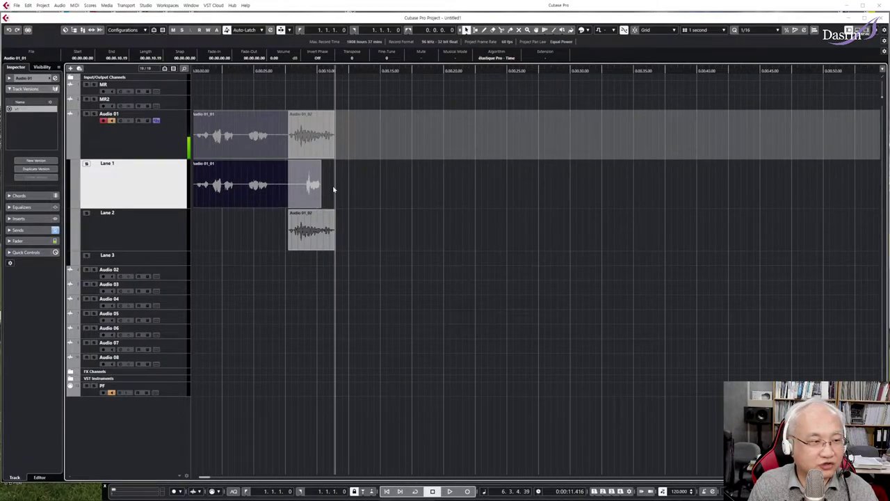
click(334, 188)
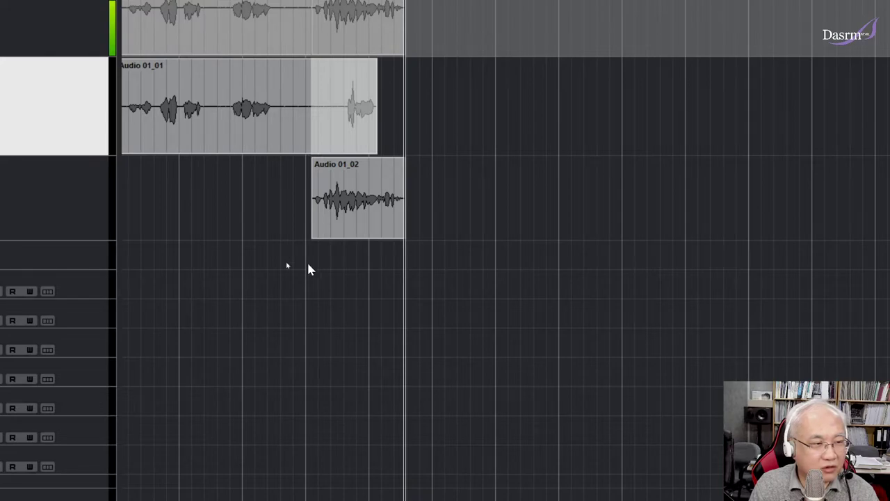
Enlarge Lane 3, play from about 7.5 seconds and punch in at about 8.7 seconds to record about 10 seconds on Audio 01.
drag(70, 270, 121, 306)
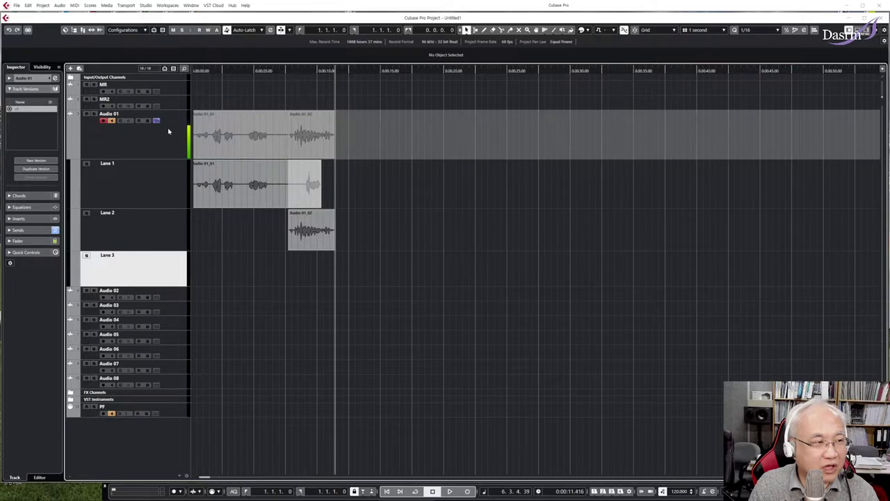
click(303, 70)
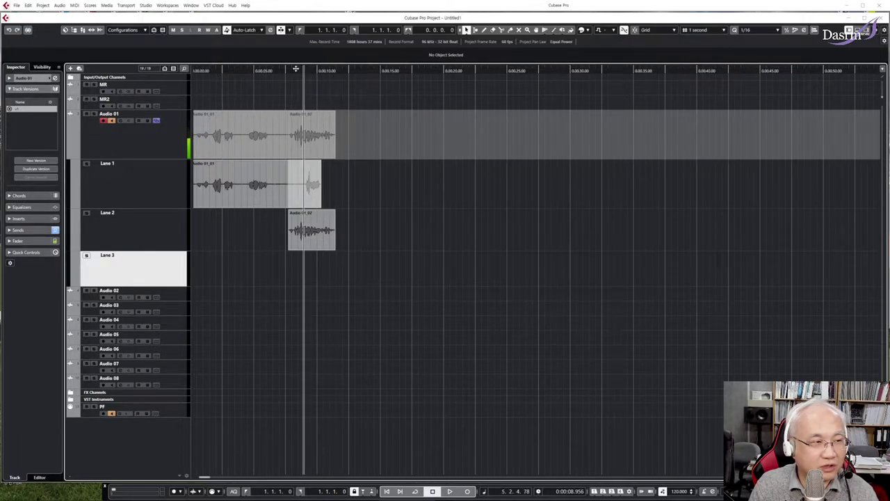
click(285, 70)
key(space)
click(467, 492)
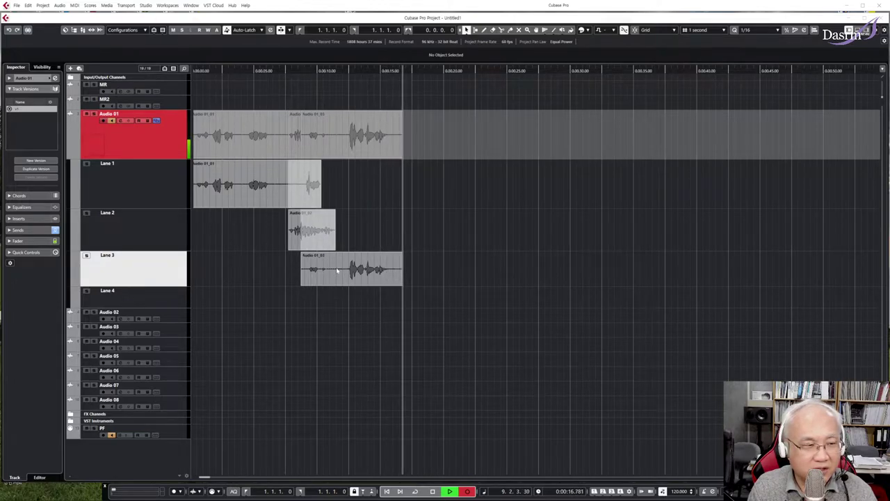
key(space)
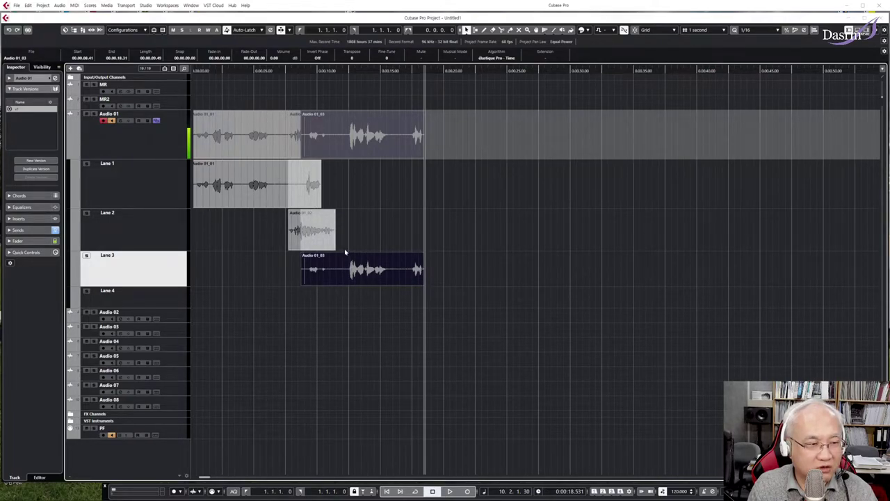
Play from about 11.4 seconds and punch in at about 16.2 seconds to record about 7.6 seconds on Audio 01.
click(335, 71)
key(space)
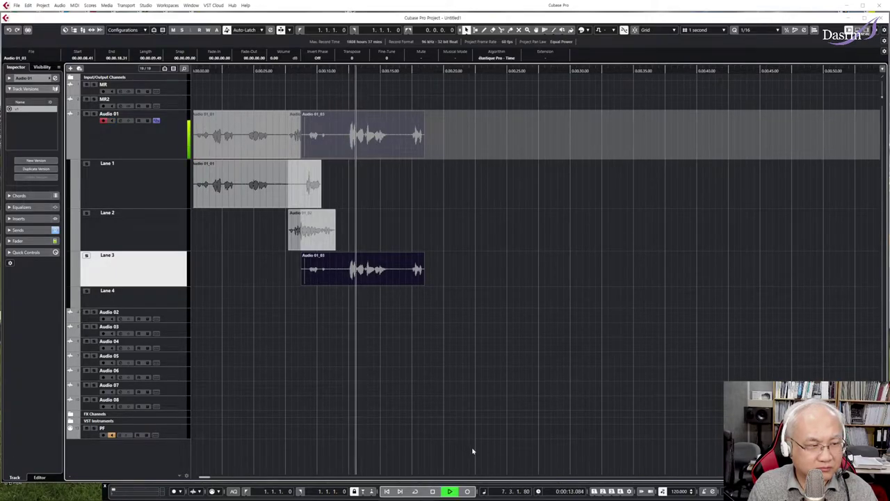
click(468, 490)
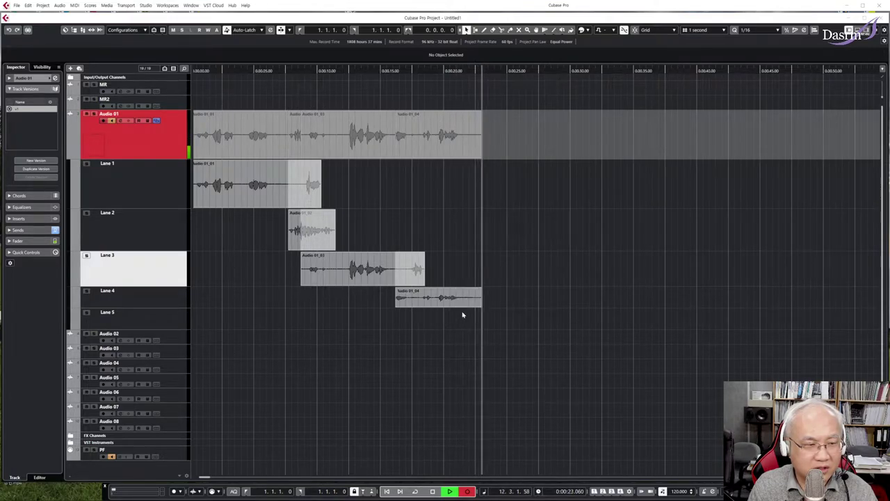
key(space)
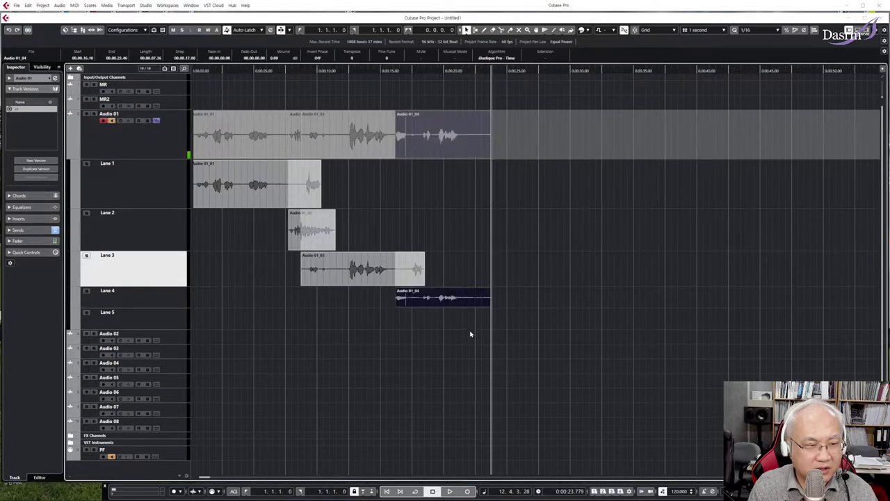
Record a separate take of about 5 seconds on Audio 01 from about 24.3 seconds and deselect it.
click(468, 491)
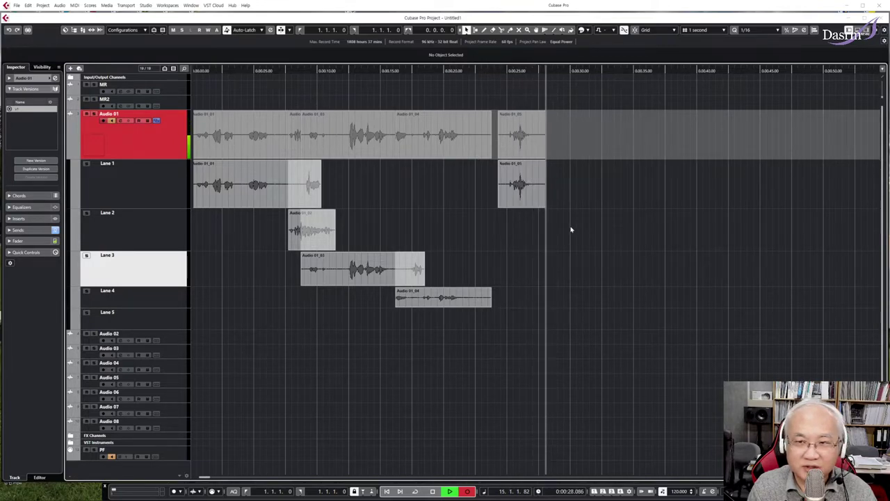
key(space)
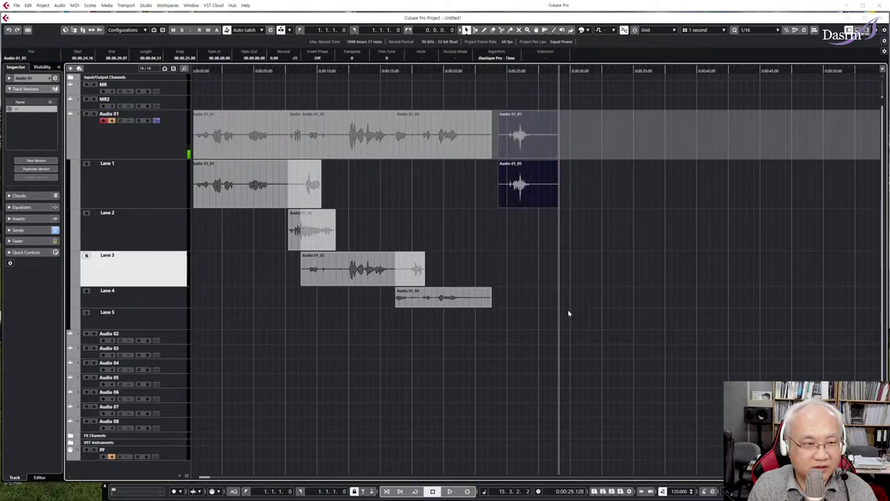
click(537, 273)
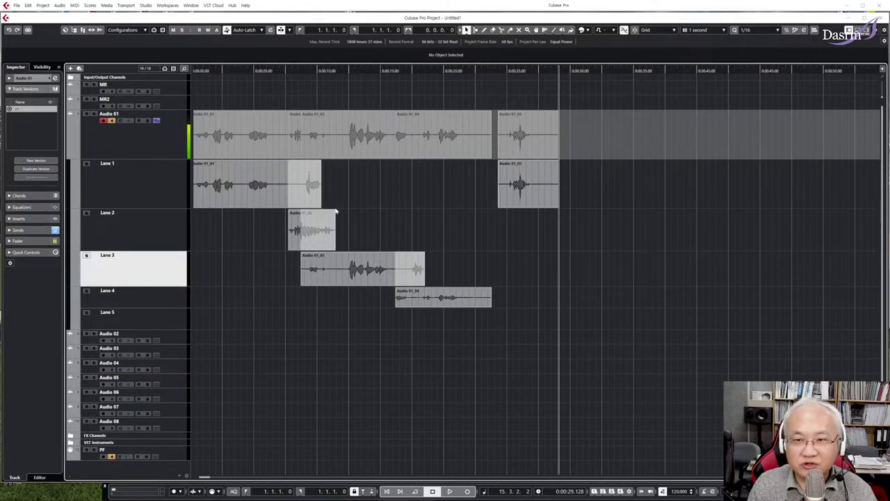
Trim the end of the Lane 3 clip back to about 16.8 seconds, leaving a short overlap with the Lane 4 clip.
click(298, 203)
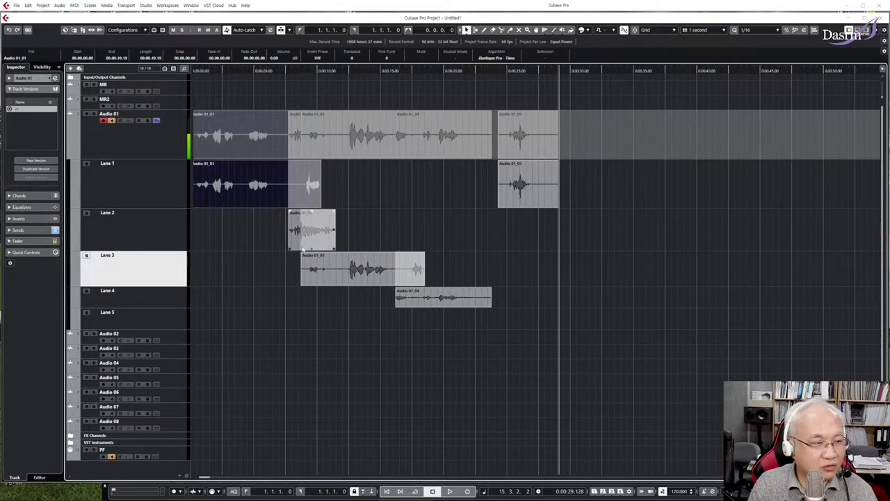
click(357, 274)
click(382, 226)
click(402, 273)
click(417, 299)
click(407, 273)
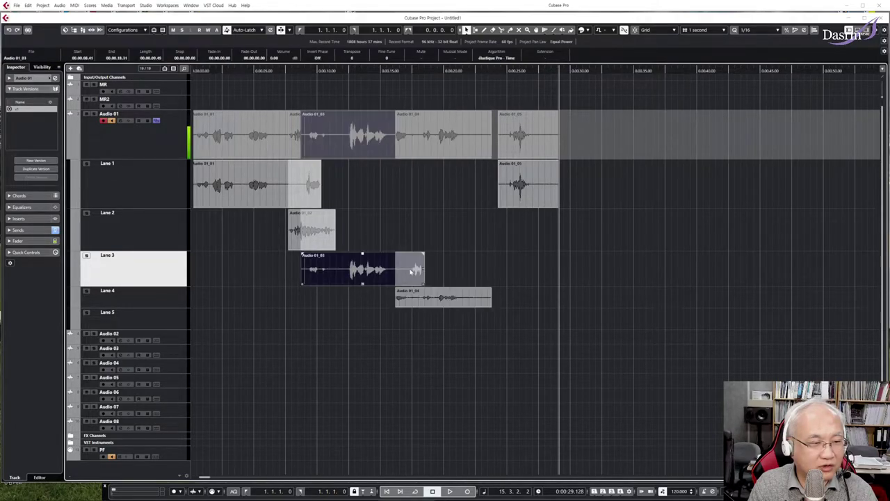
drag(422, 284, 402, 285)
click(439, 244)
Extend the start of the last Lane 1 clip to about 23.3 seconds and trim it back to its original start.
click(509, 202)
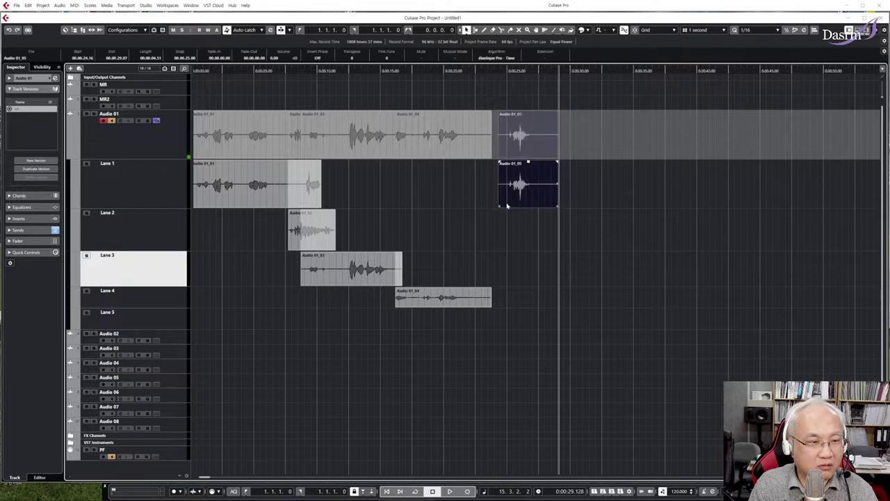
drag(498, 206, 479, 205)
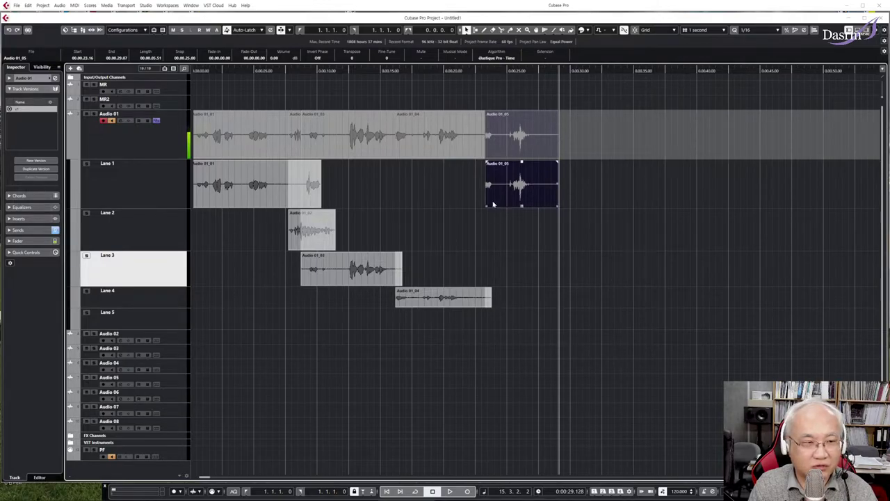
drag(486, 207, 498, 207)
click(500, 232)
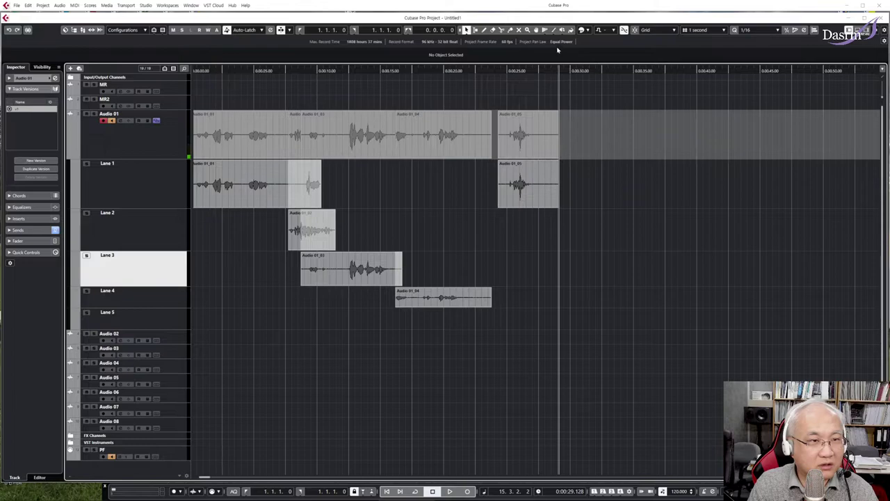
Comp the full Lane 2 take and the ending of the Lane 3 take as active, and play back from about 4.9 to 22.9 seconds.
click(536, 31)
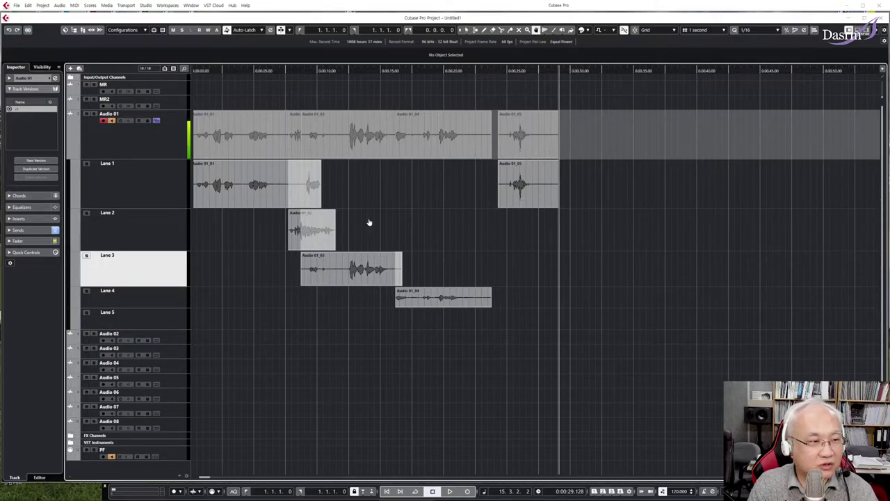
click(310, 234)
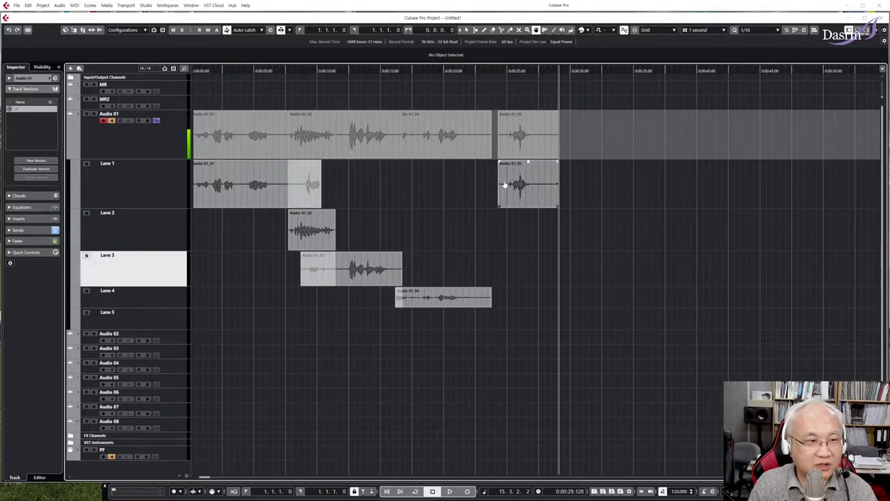
click(252, 70)
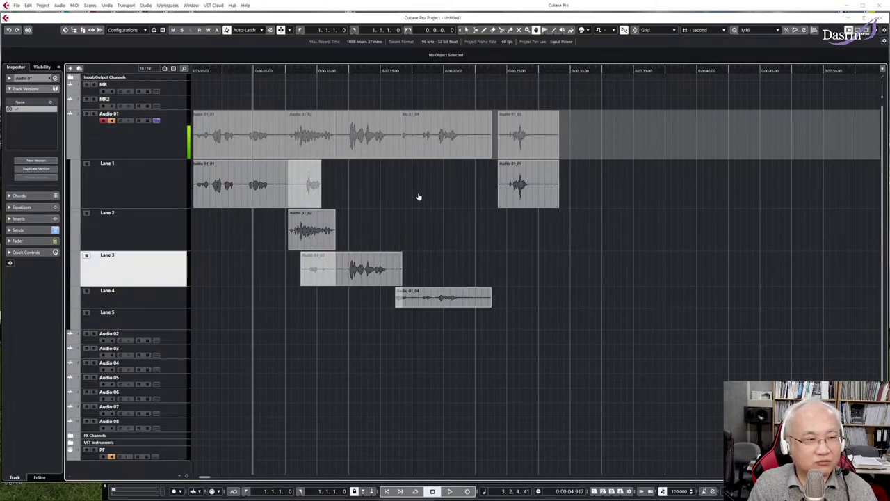
key(space)
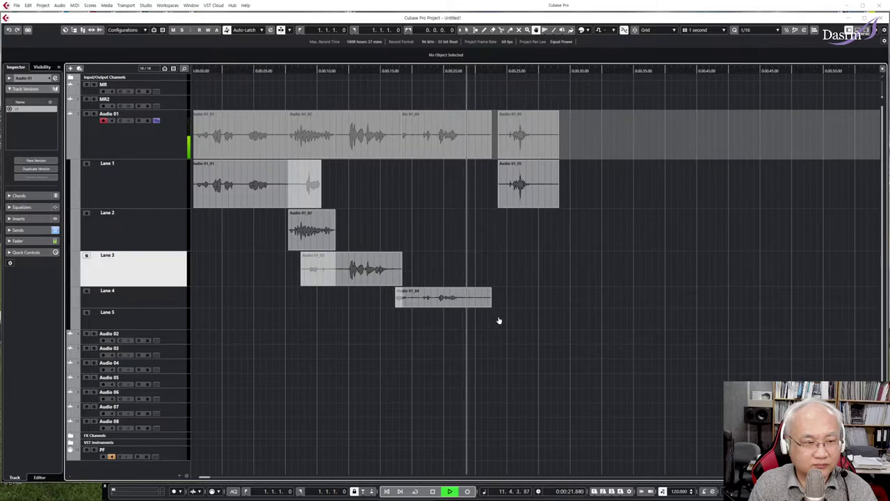
key(space)
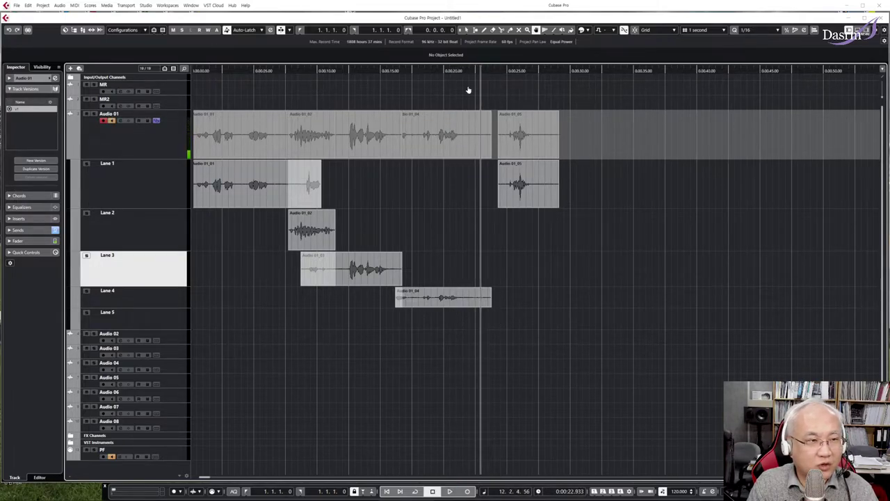
Move the Lane 4 clip up to Lane 2 with the Object Selection tool, keeping its time position.
click(466, 30)
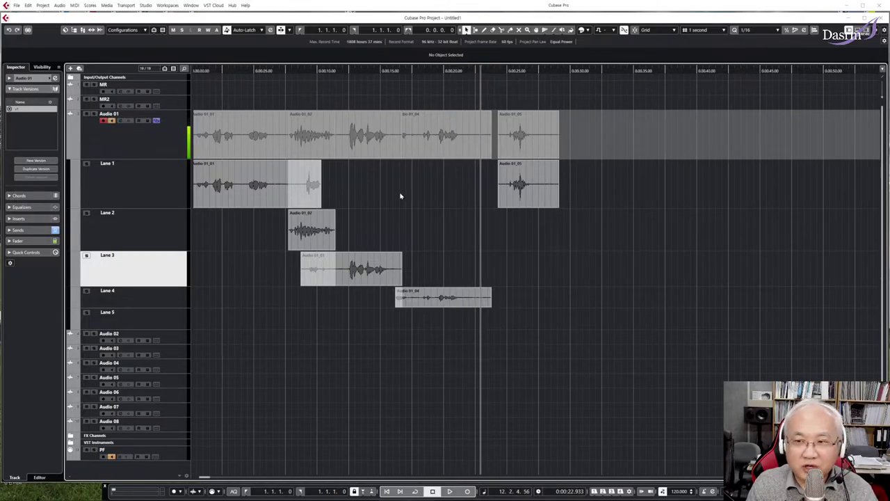
click(434, 303)
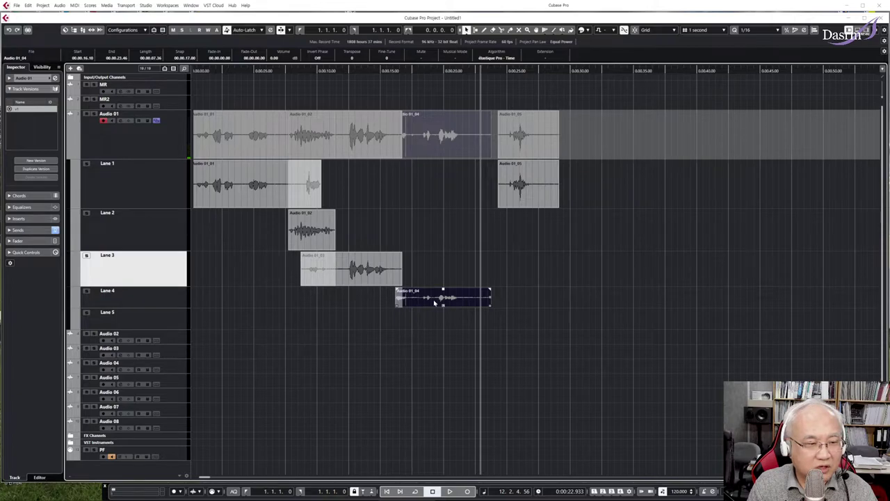
drag(434, 302, 441, 240)
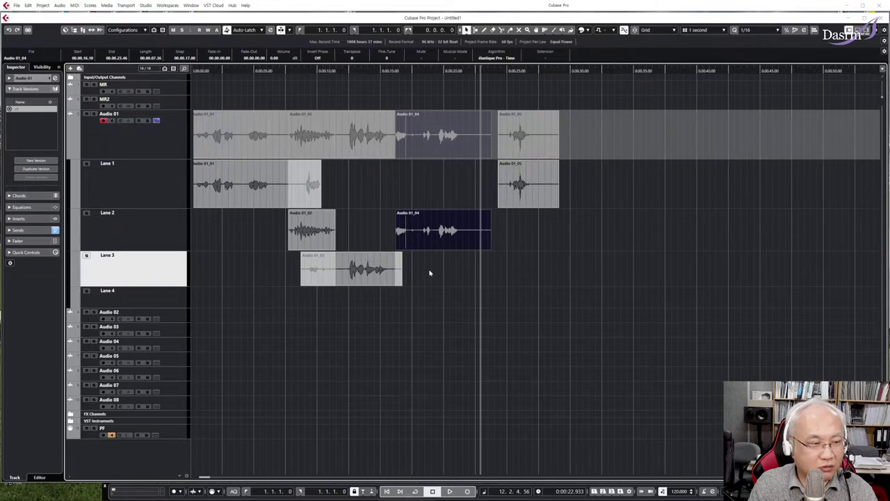
Try moving the first Lane 2 clip up to Lane 1 over the first take, and undo the move.
click(317, 236)
drag(314, 226, 314, 192)
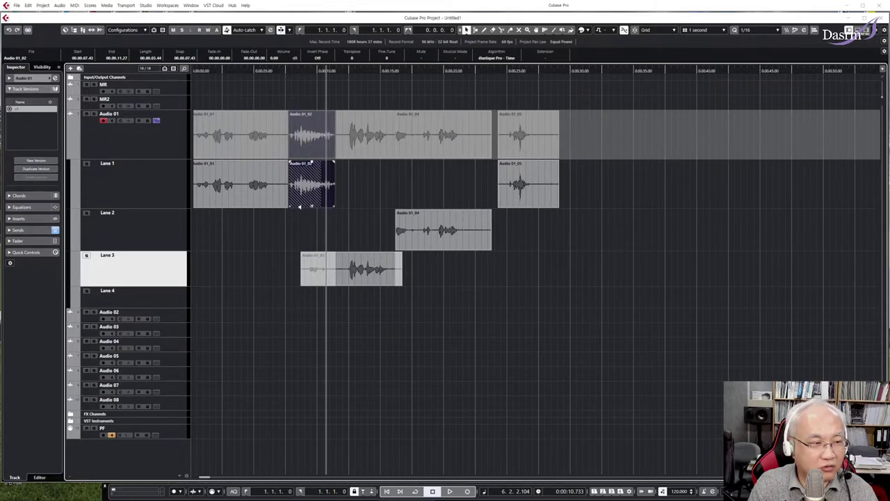
click(295, 222)
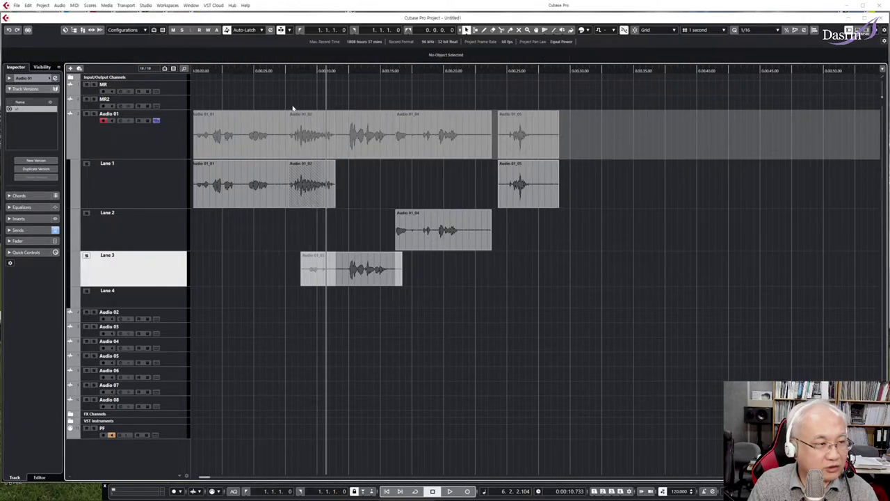
click(319, 185)
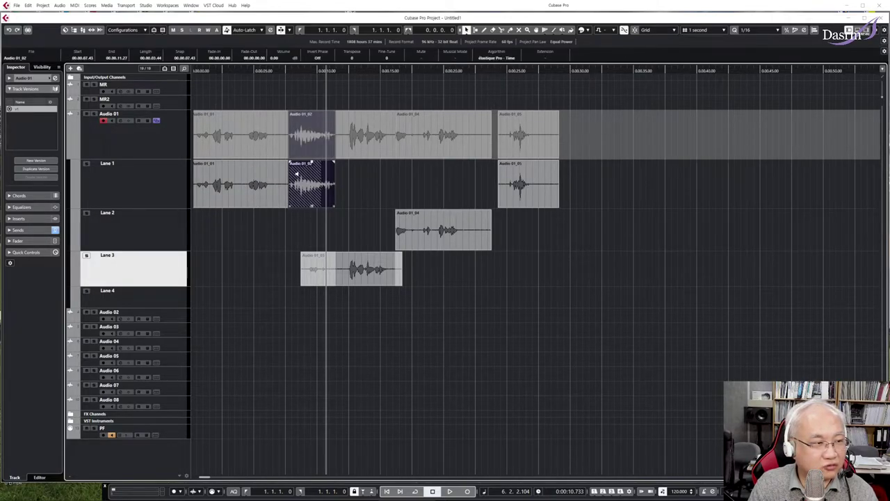
key(ctrl+z)
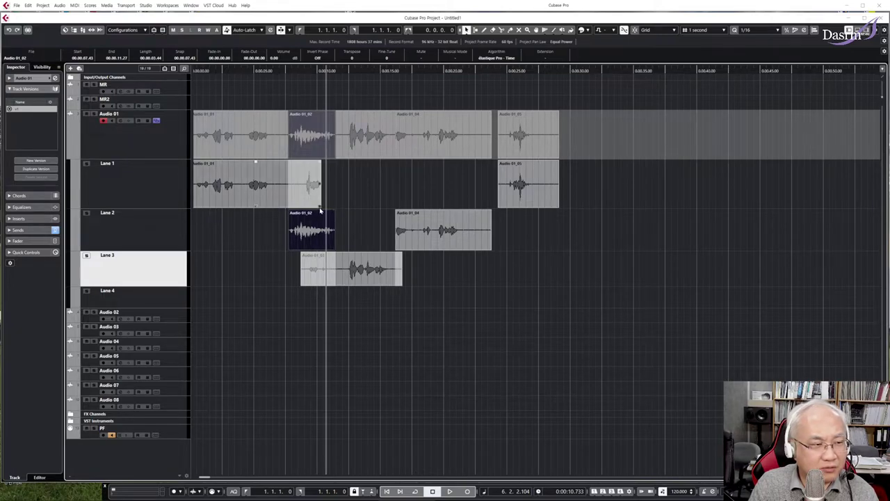
Trim the end of the first Lane 1 clip to about 8.3 seconds and crossfade it with the first Lane 2 clip.
click(287, 71)
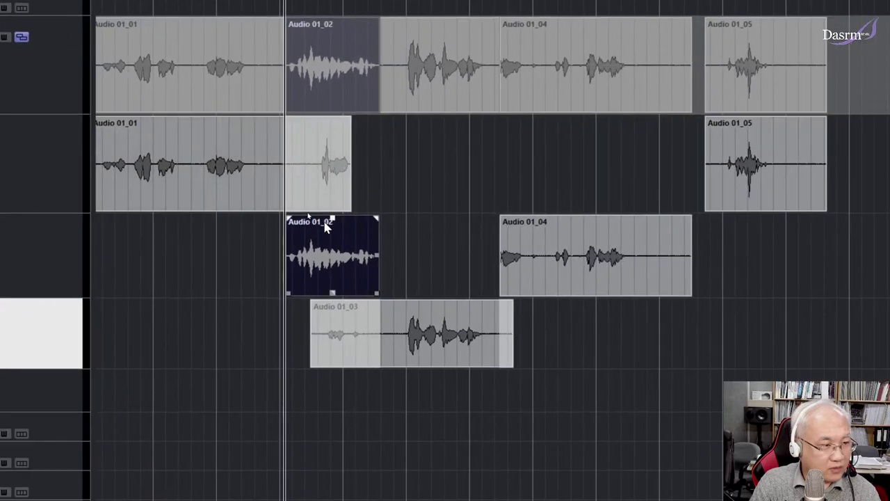
drag(351, 201, 294, 204)
click(293, 257)
key(n)
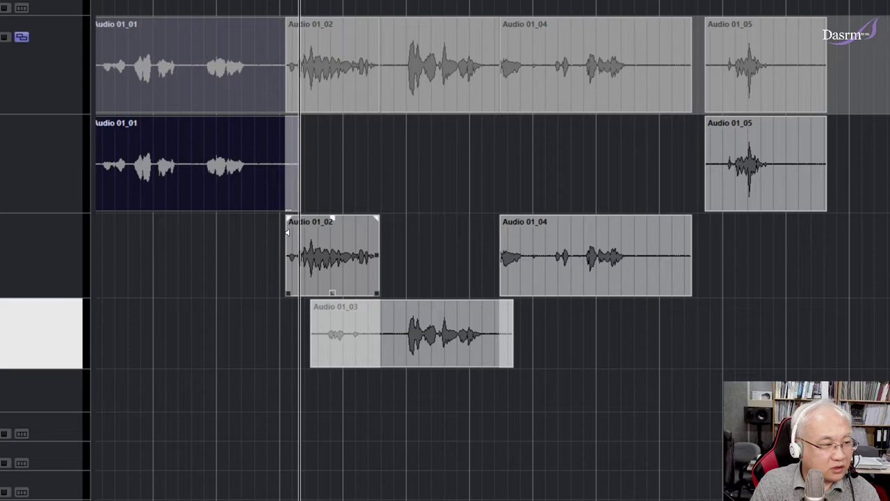
click(303, 253)
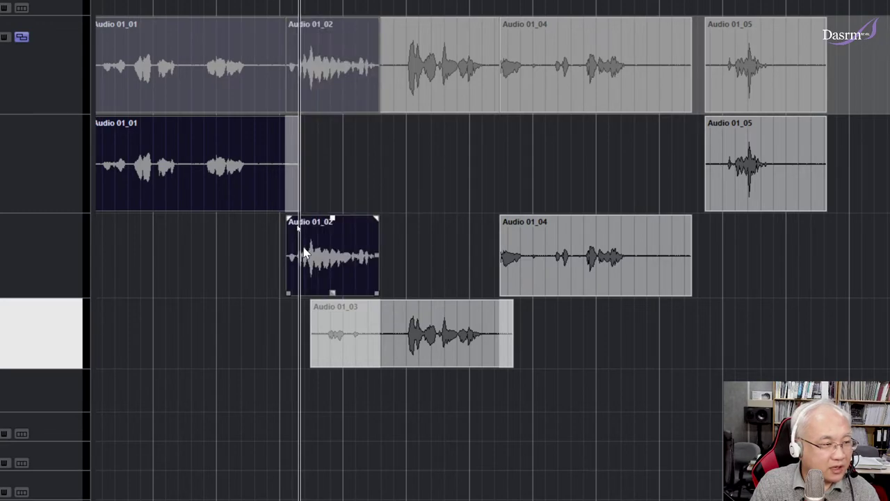
key(x)
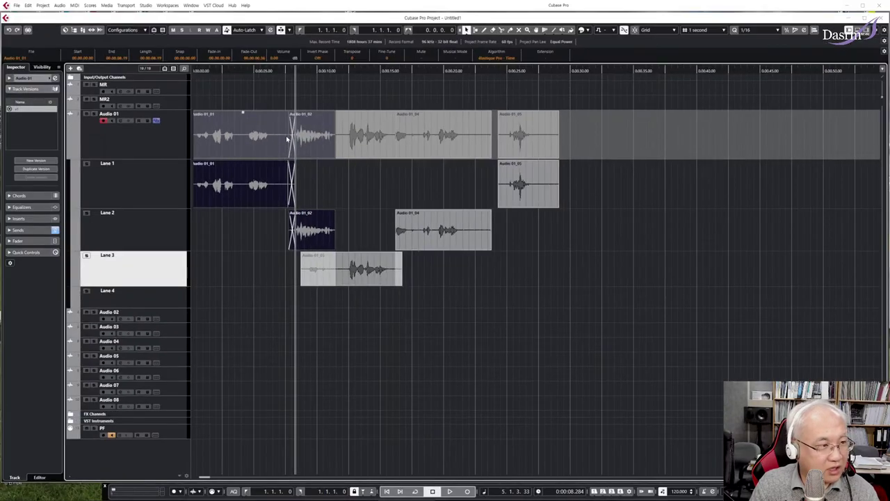
Play back the crossfaded transition from about 6.8 seconds, remove the crossfade and deselect the clips.
double_click(276, 70)
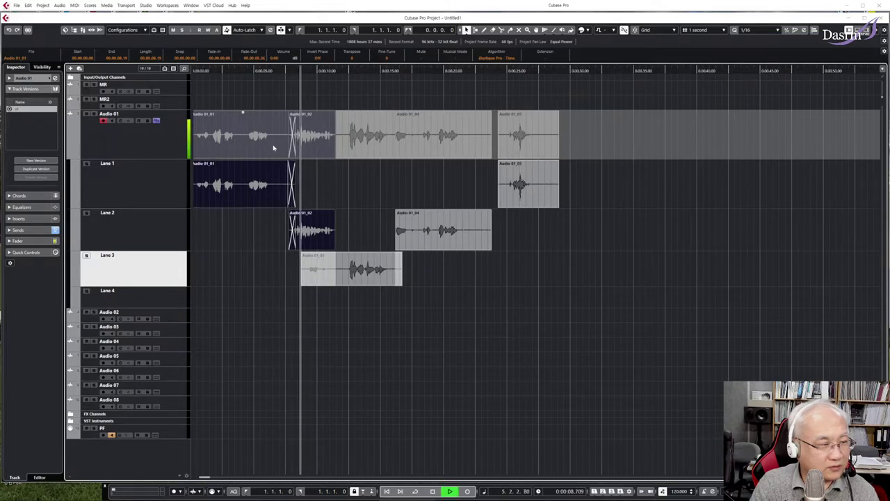
key(space)
click(345, 231)
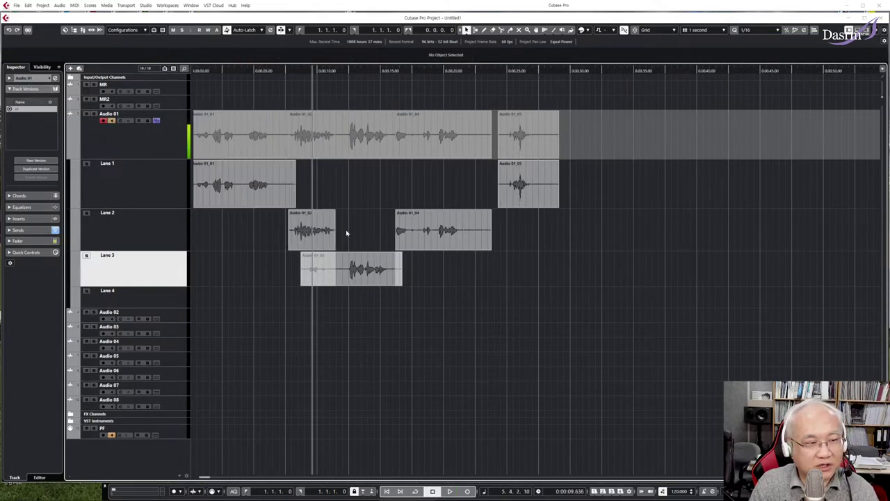
Turn off monitoring on Audio 01, and hide and show its lanes again.
click(112, 120)
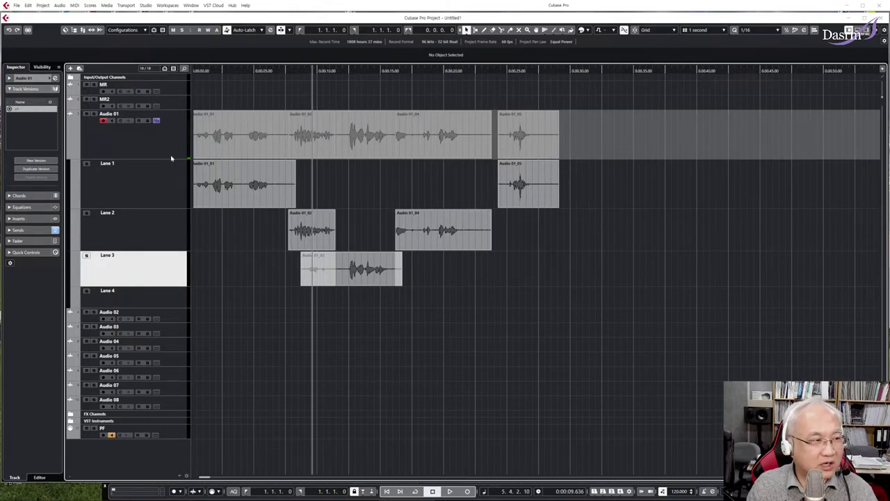
click(156, 121)
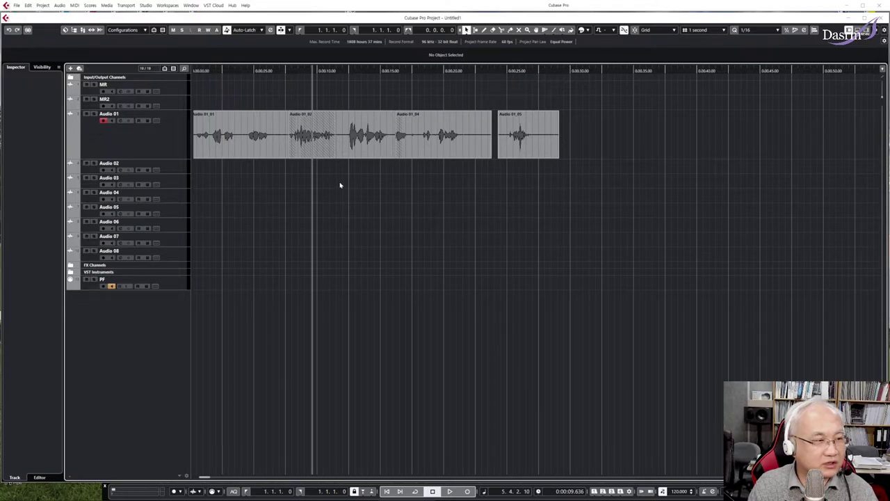
click(156, 121)
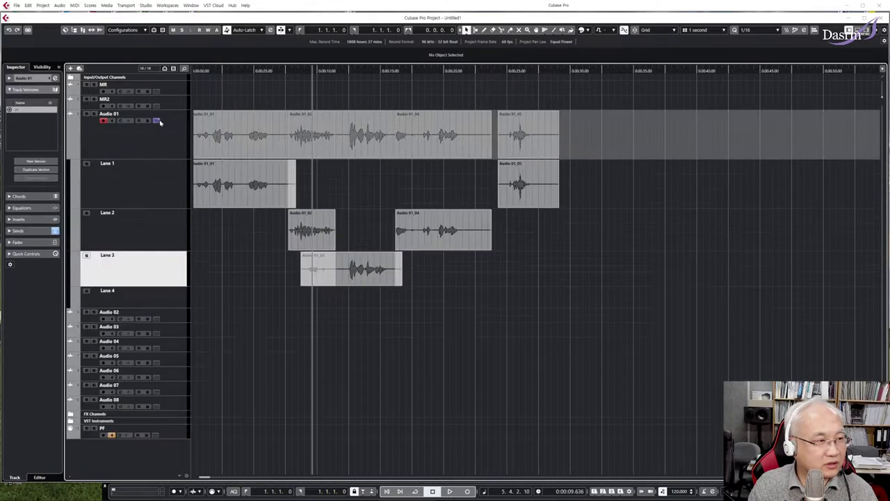
Adjust the take overlaps by moving Lane 3's start to about 11.2 s, Lane 1's first end to 8 s and Lane 2's start to 7.4 s.
click(313, 223)
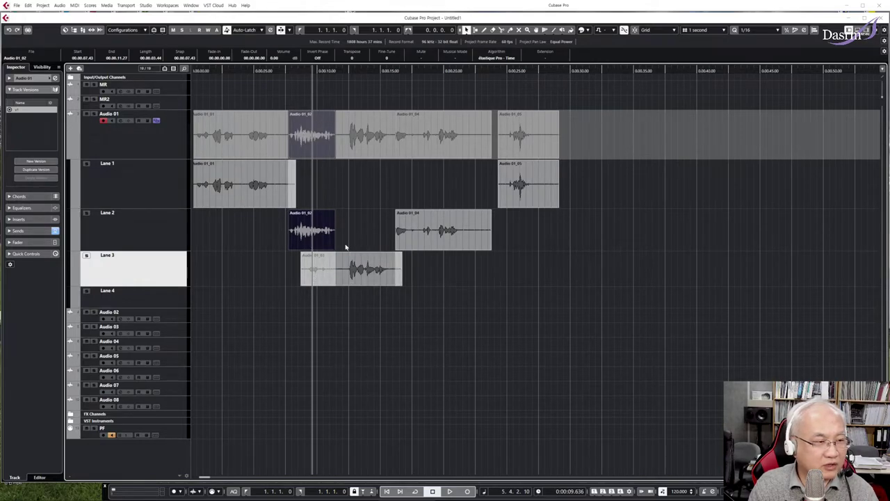
drag(303, 285, 333, 284)
click(293, 207)
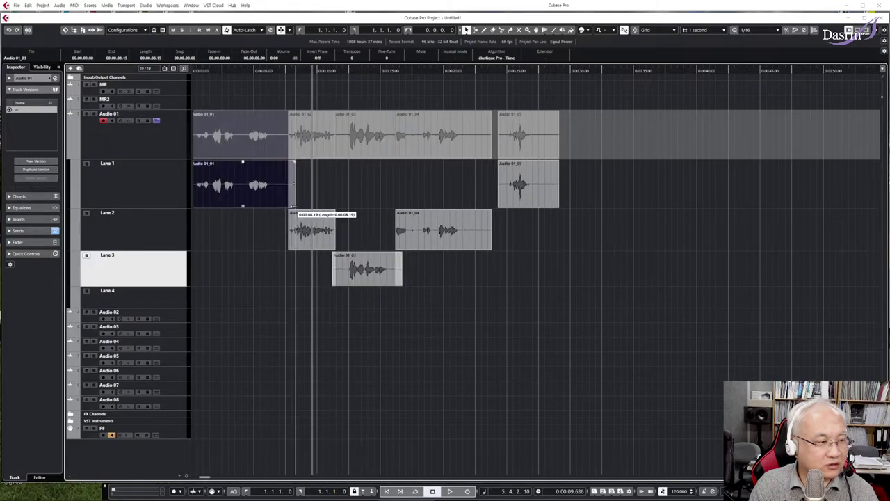
drag(289, 248, 285, 249)
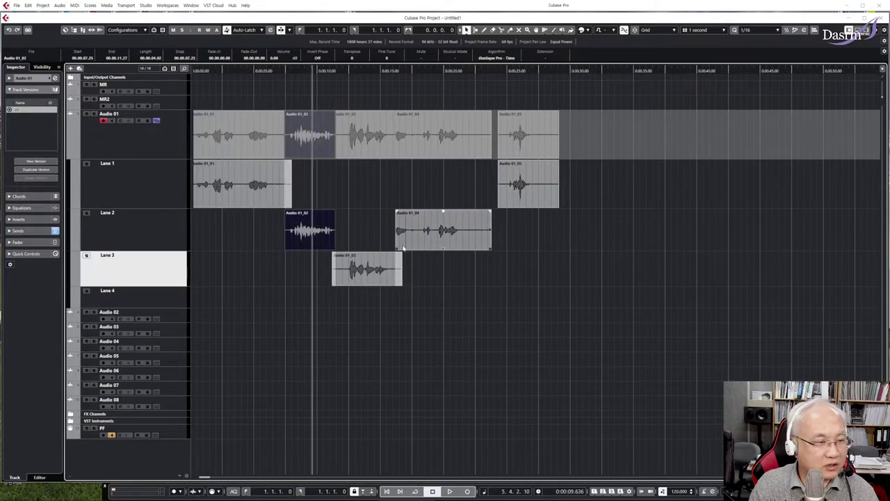
Trim Lane 3's clip to end at about 15.9 s, butt Audio 01_04 against it trimmed to about 20.1 s, and start Audio 01_05 at about 20 s.
drag(404, 249, 396, 279)
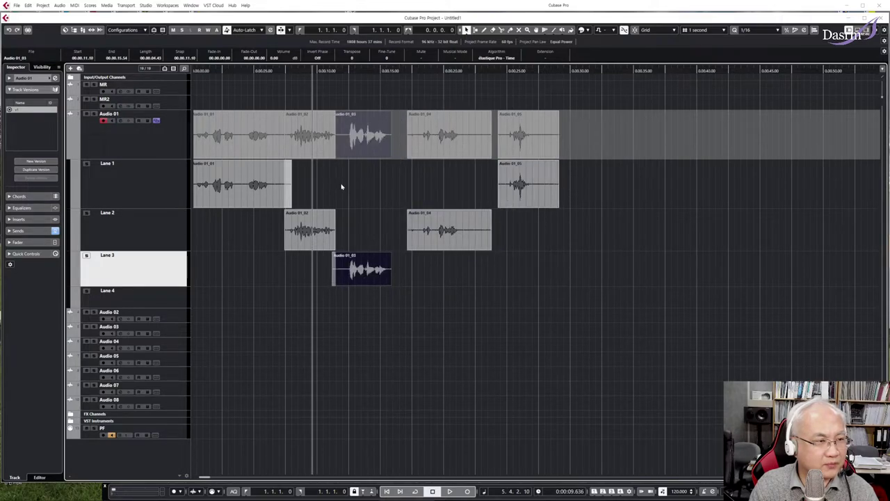
drag(437, 229, 420, 232)
drag(504, 202, 480, 202)
drag(475, 248, 445, 249)
Hide the lanes of the Audio 01 track and deselect all its clips.
drag(488, 191, 249, 132)
click(157, 120)
click(353, 195)
click(323, 222)
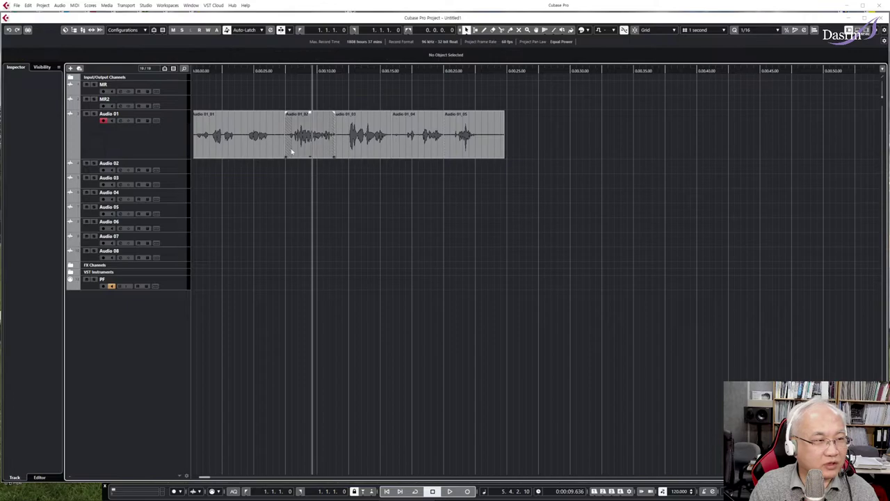
Place the playhead at about 7.5 s and crossfade Audio 01_01 with Audio 01_02, leaving the clips deselected.
click(285, 69)
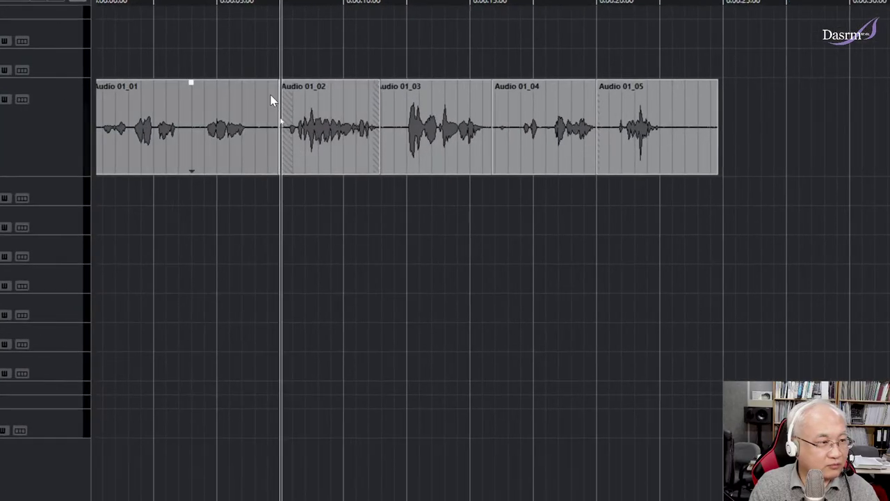
drag(319, 220, 248, 151)
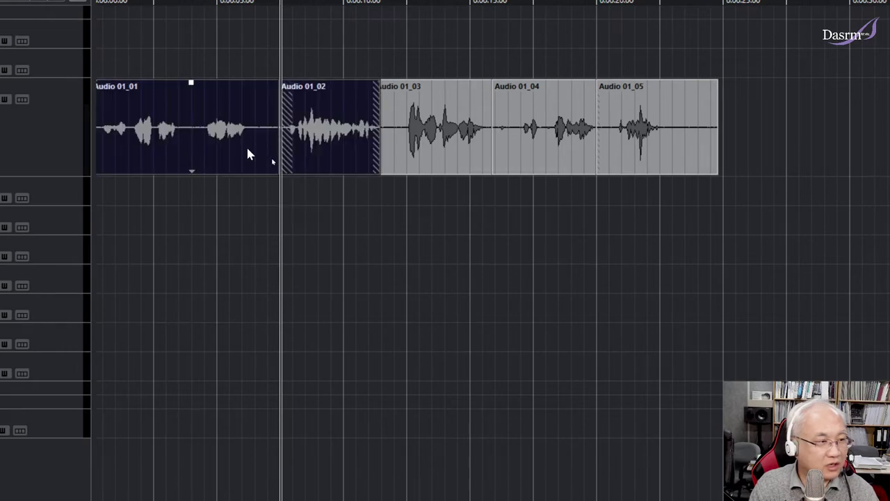
key(x)
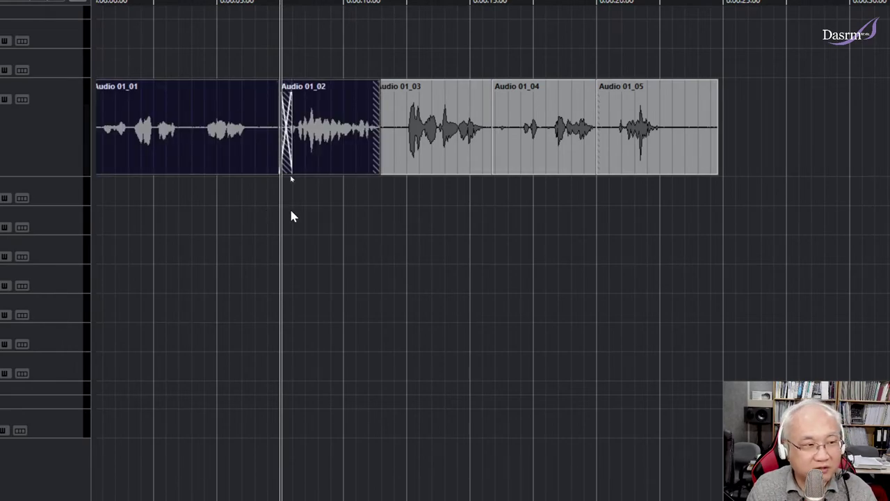
click(395, 209)
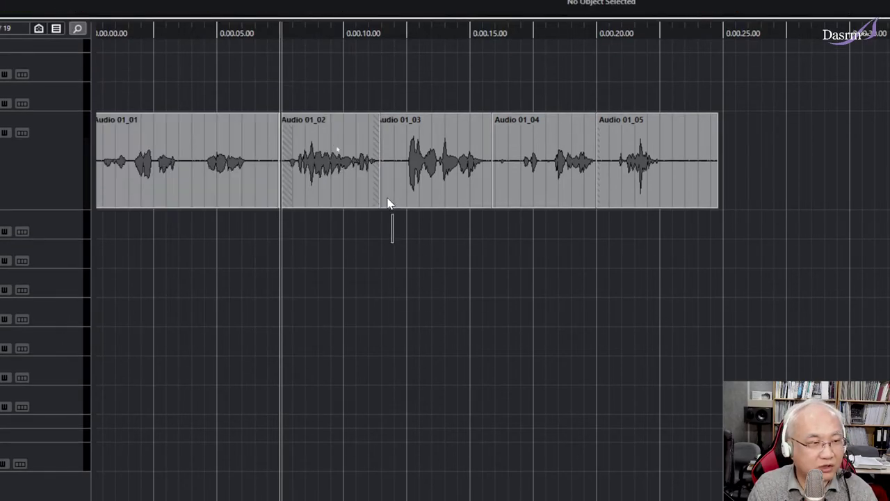
Apply crossfades between the remaining neighbouring clips, from Audio 01_02 through Audio 01_05, and deselect them.
drag(388, 198, 370, 184)
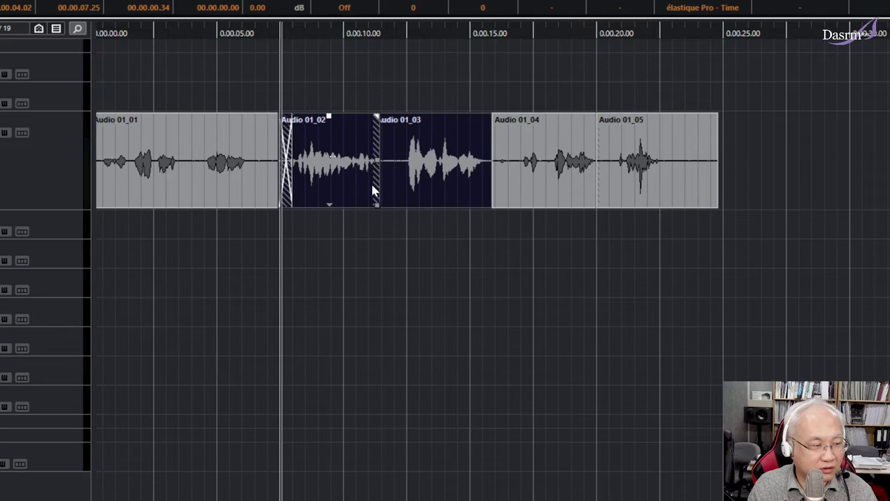
key(x)
drag(520, 241, 466, 170)
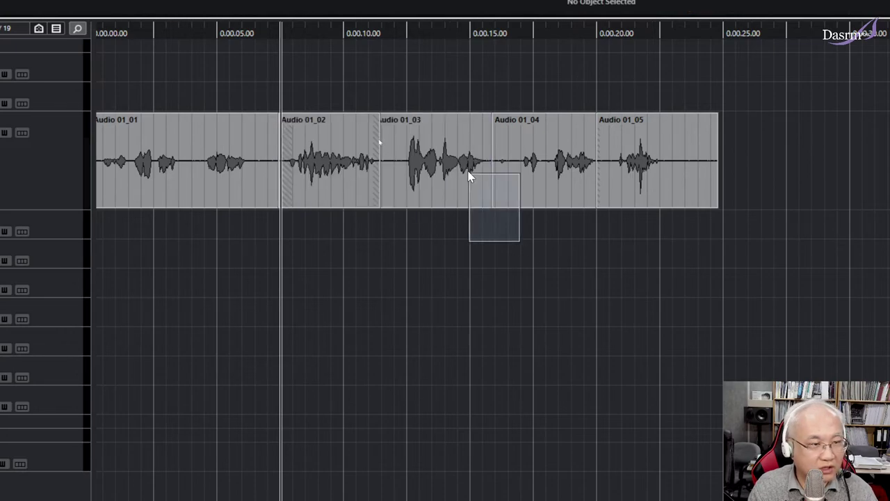
key(x)
drag(632, 245, 567, 184)
key(x)
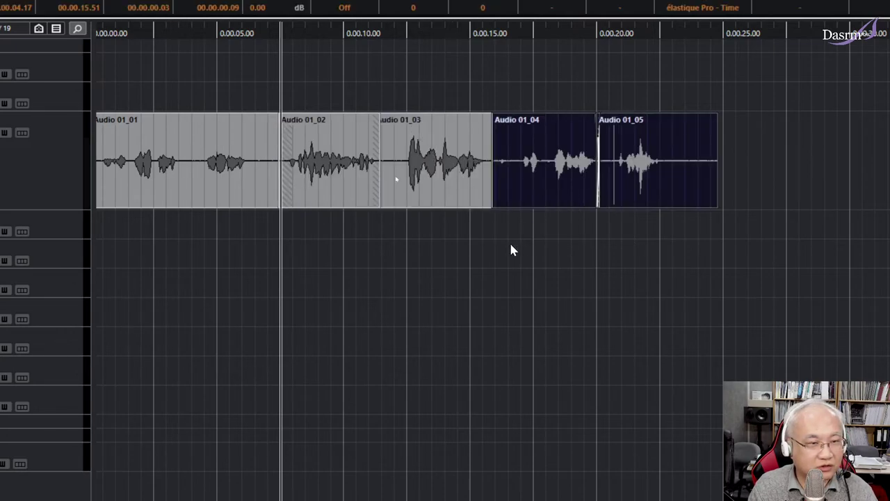
click(511, 250)
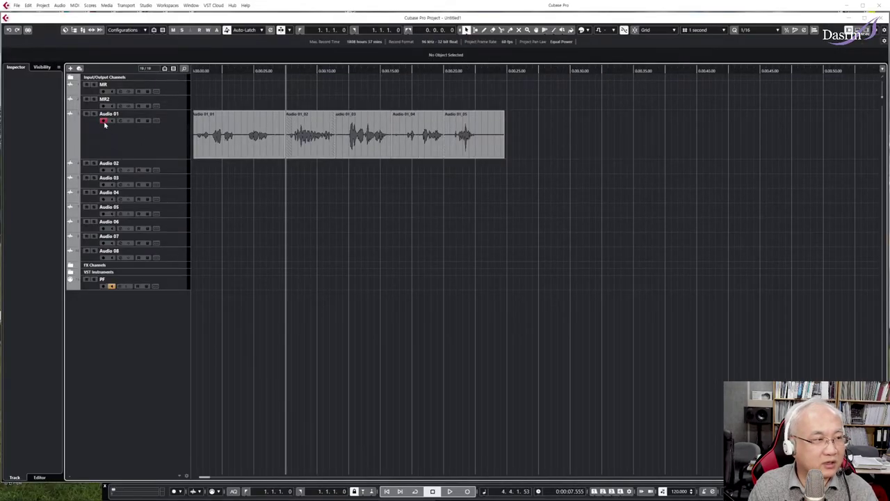
Turn off record enable on Audio 01, select the track, and show and hide its lanes.
click(177, 144)
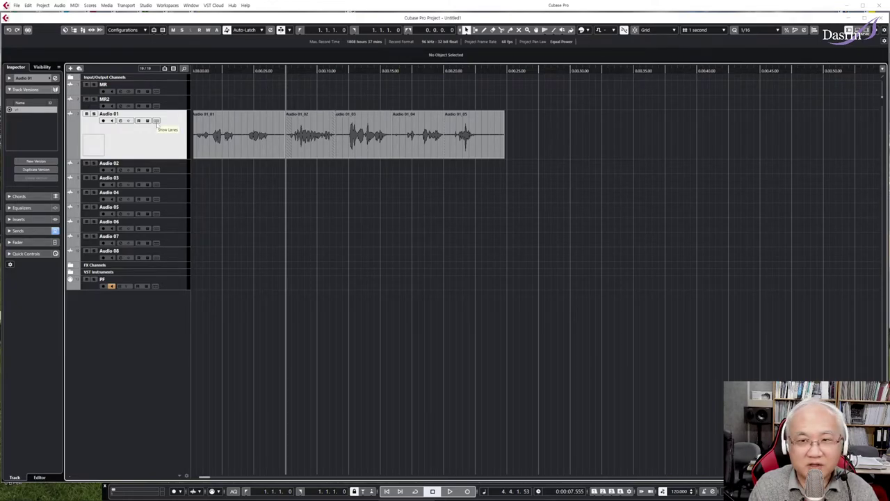
click(156, 121)
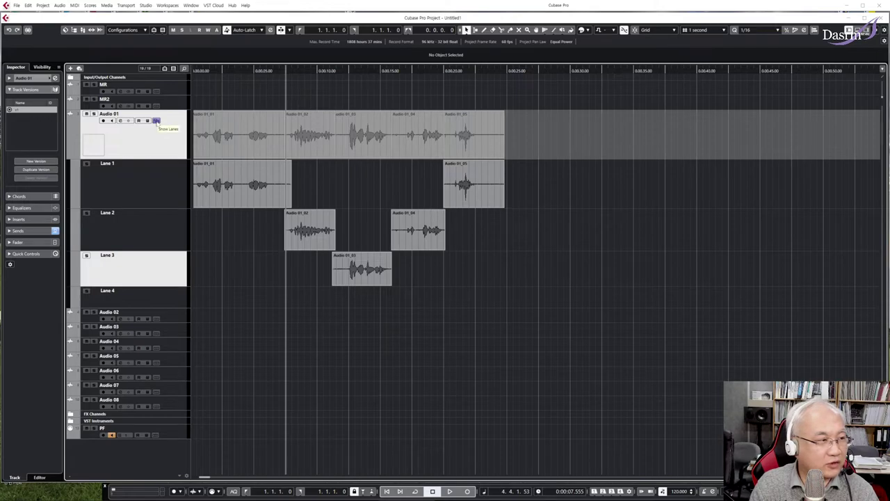
click(156, 121)
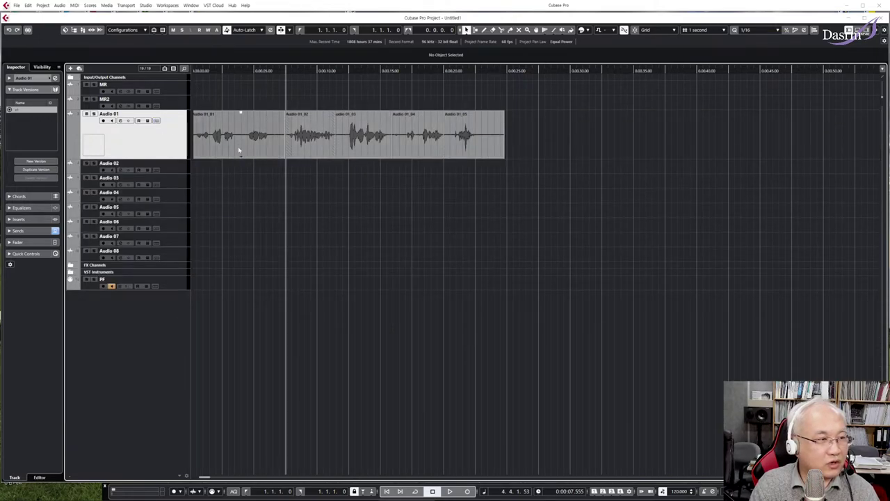
Return the playhead to the project start and create a new, empty track version v2 for Audio 01.
click(198, 71)
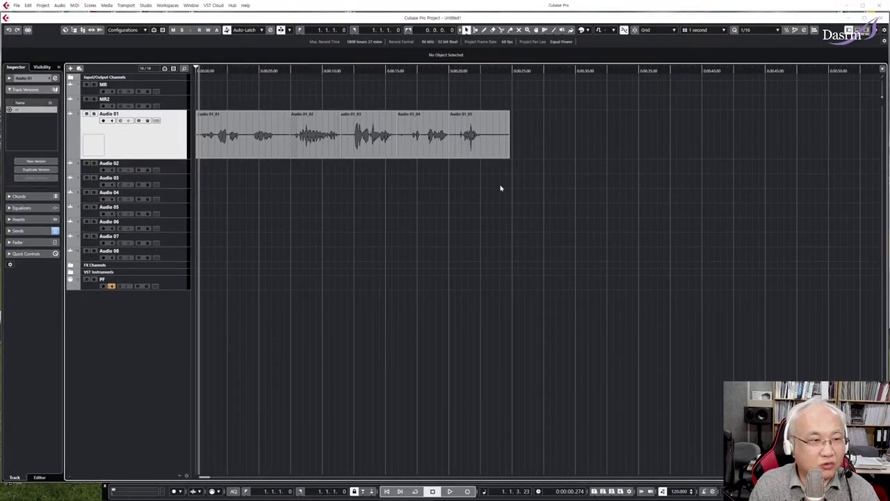
drag(598, 185, 223, 135)
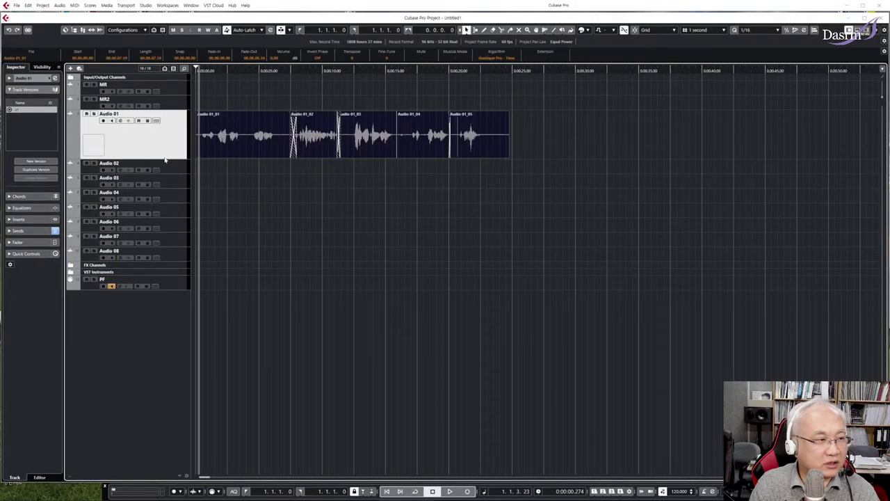
drag(557, 188, 228, 137)
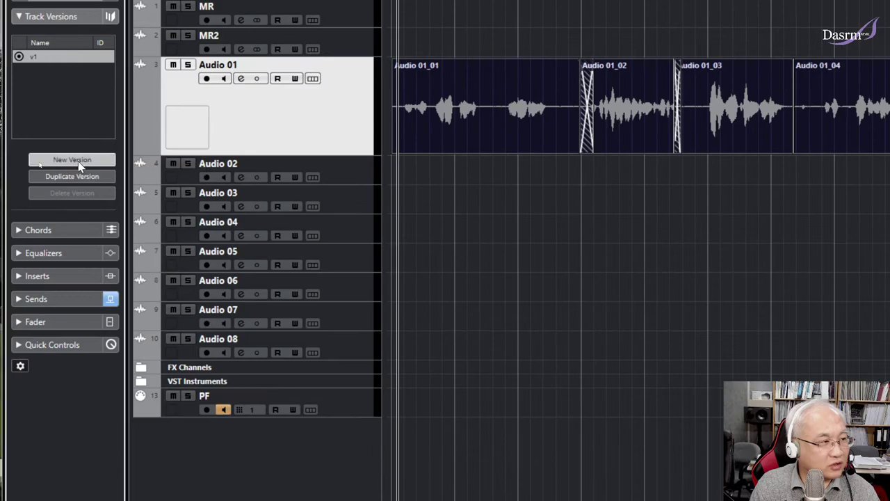
click(78, 160)
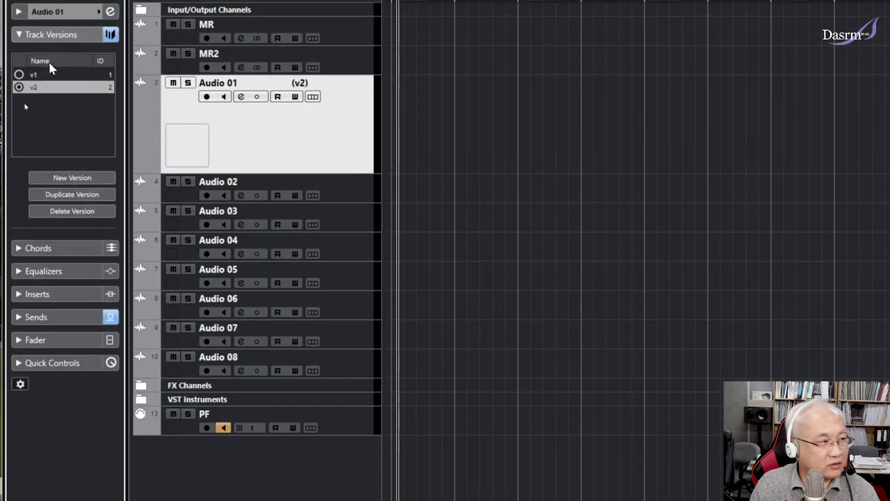
drag(201, 103, 483, 169)
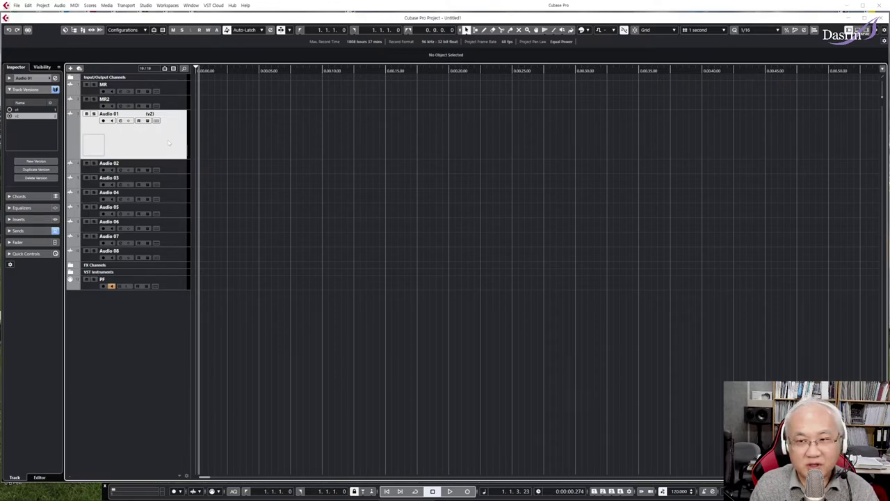
Record-enable Audio 01, record a first take on v2 from the start to about 11.7 s, and show the track's lanes.
click(103, 120)
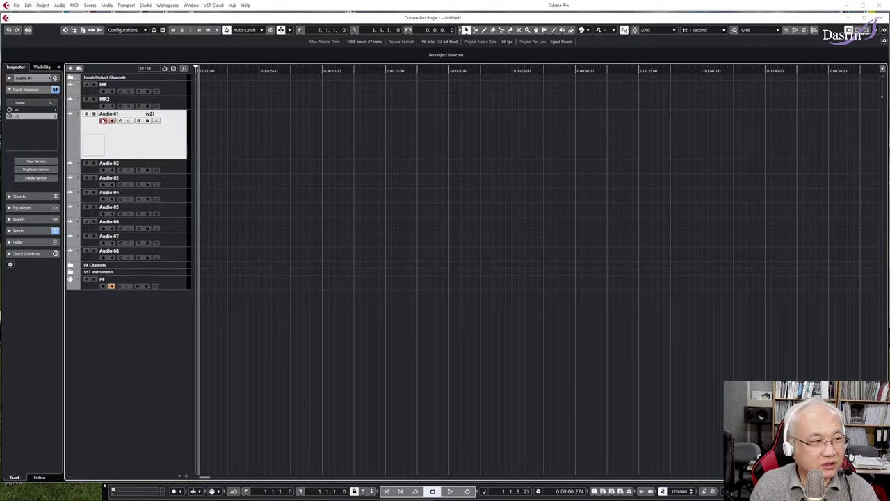
click(468, 490)
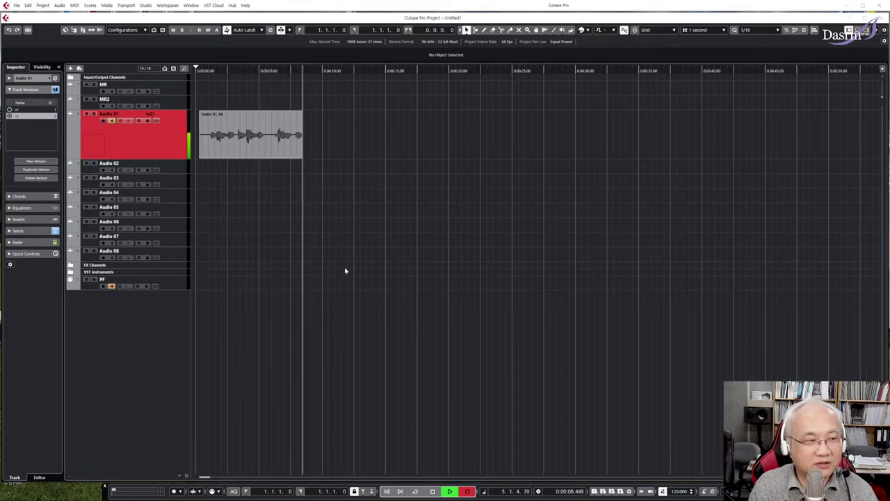
key(space)
click(156, 120)
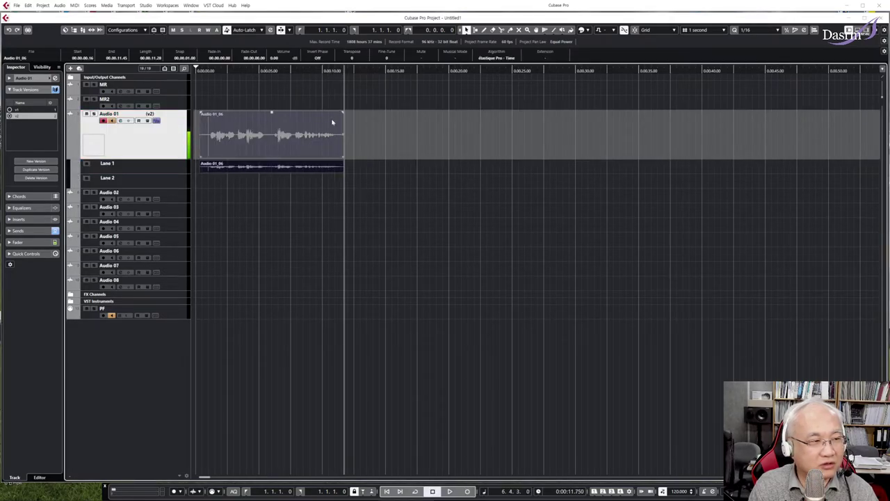
Play from about 7.5 s, punch in a second take at about 11 s and record until about 20 s.
click(290, 71)
key(space)
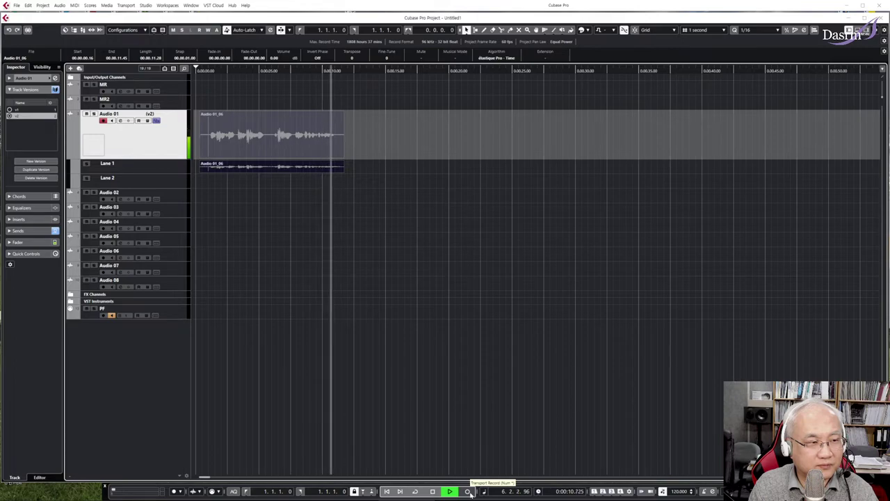
click(470, 491)
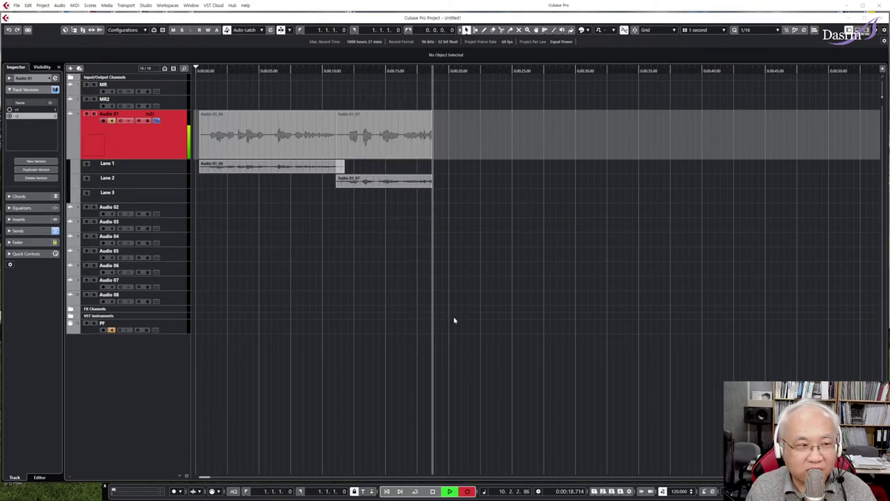
key(space)
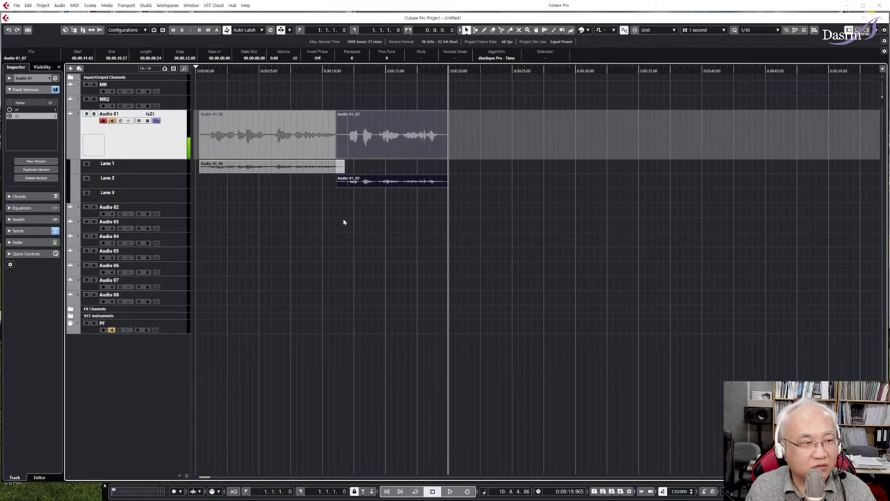
Hide the lanes, crossfade the two v2 takes at their overlap, and deselect them.
click(156, 121)
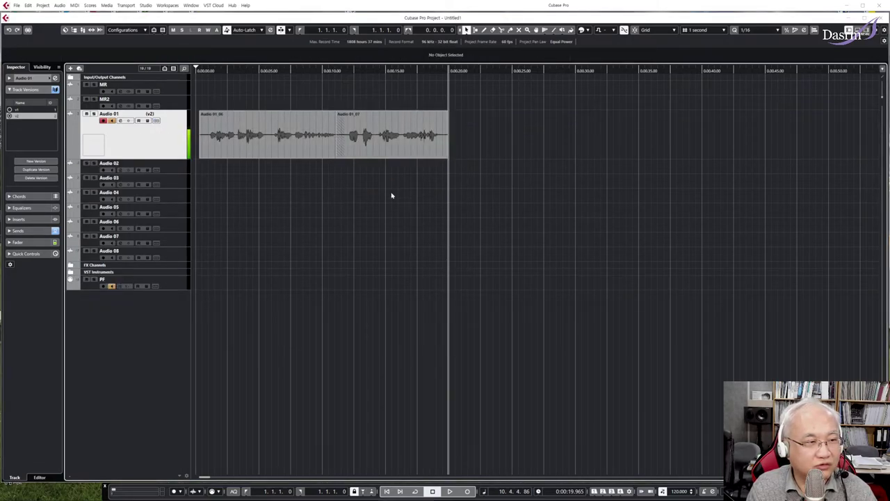
drag(363, 182, 323, 146)
key(x)
click(354, 194)
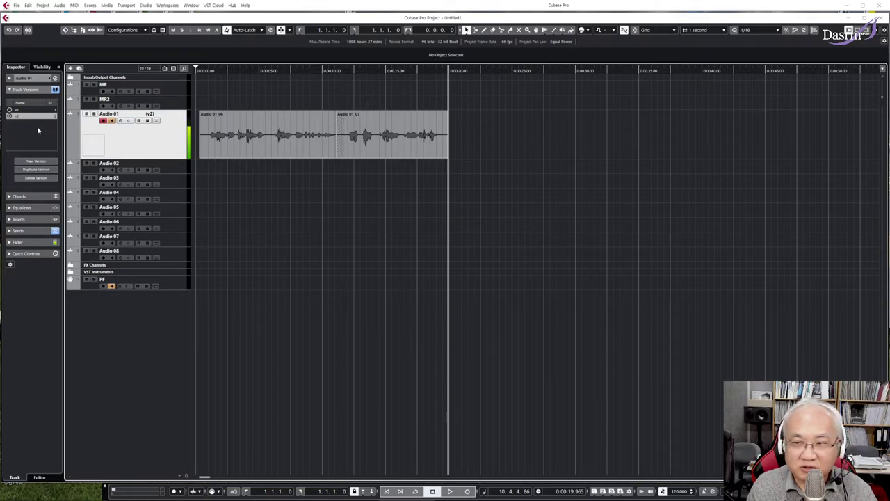
Create track version v3 on Audio 01 and record a take from the project start to about 7.5 s.
click(35, 161)
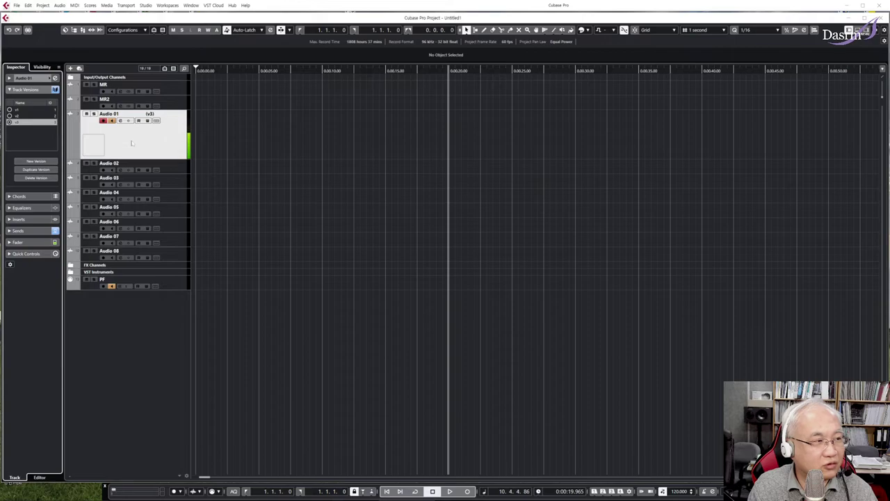
click(196, 71)
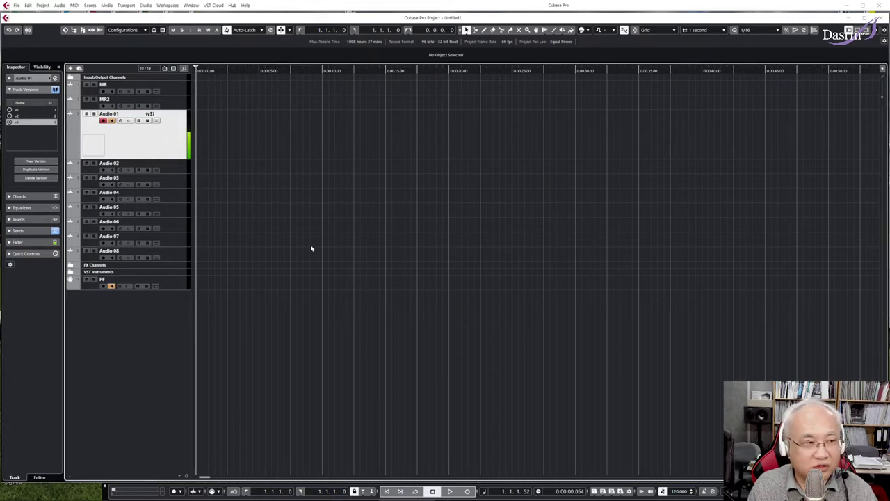
click(468, 491)
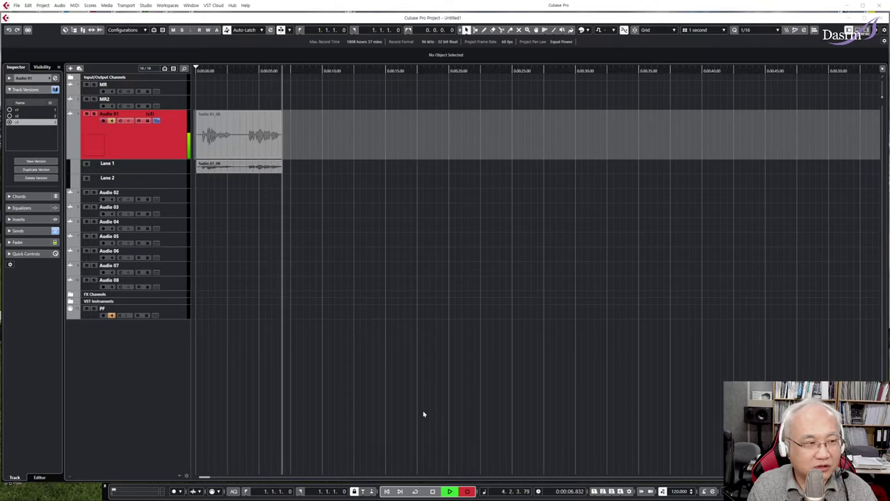
key(space)
click(268, 196)
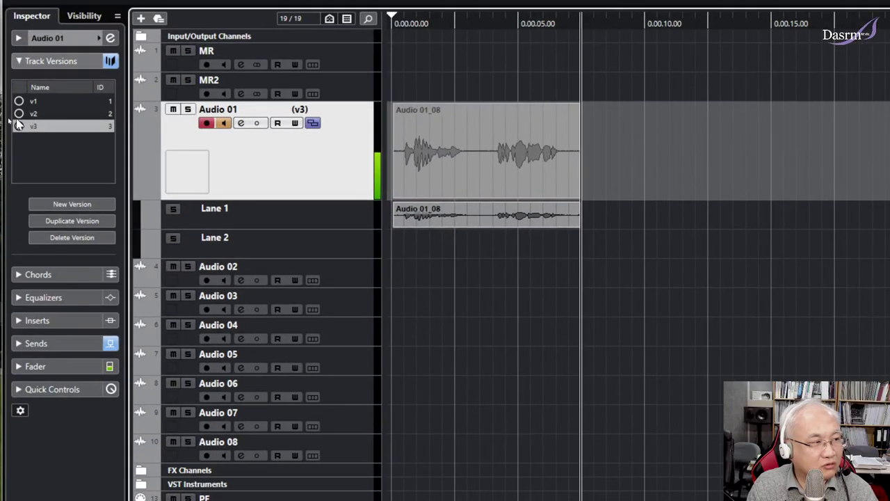
Compare track versions v1, v2 and v3, leave v1 active, and turn off record enable on Audio 01.
click(19, 114)
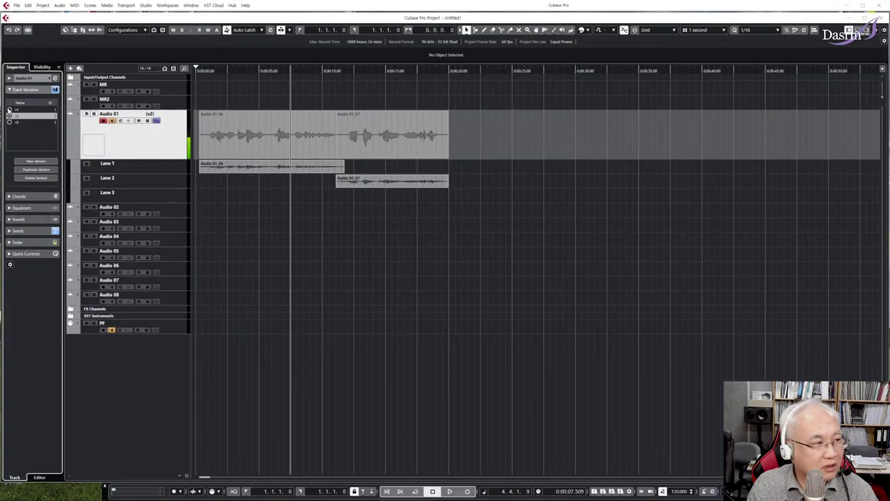
click(9, 110)
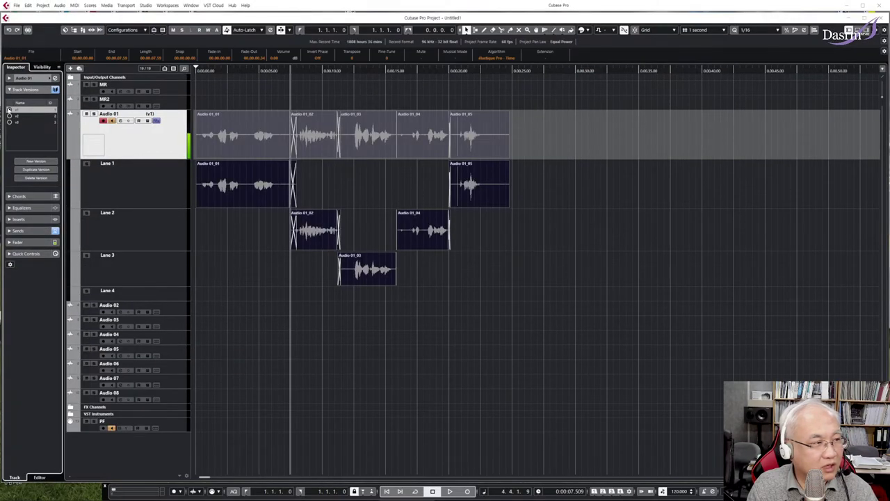
click(9, 115)
click(9, 122)
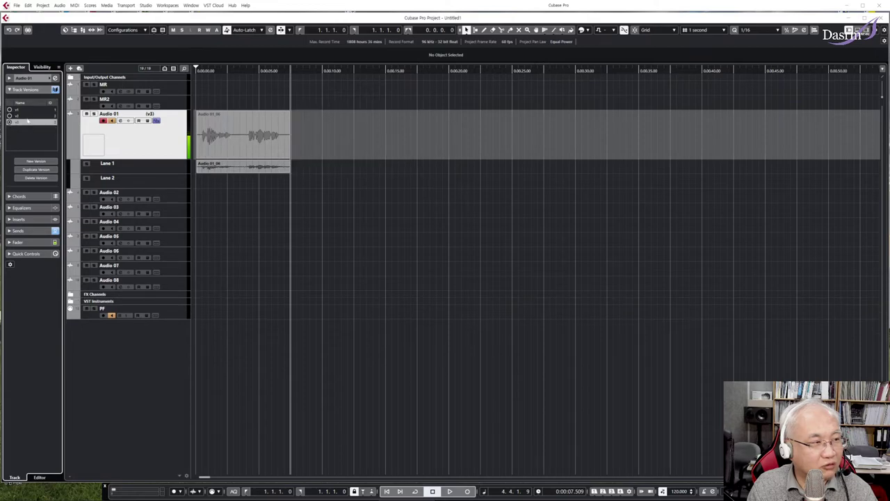
click(27, 116)
click(28, 110)
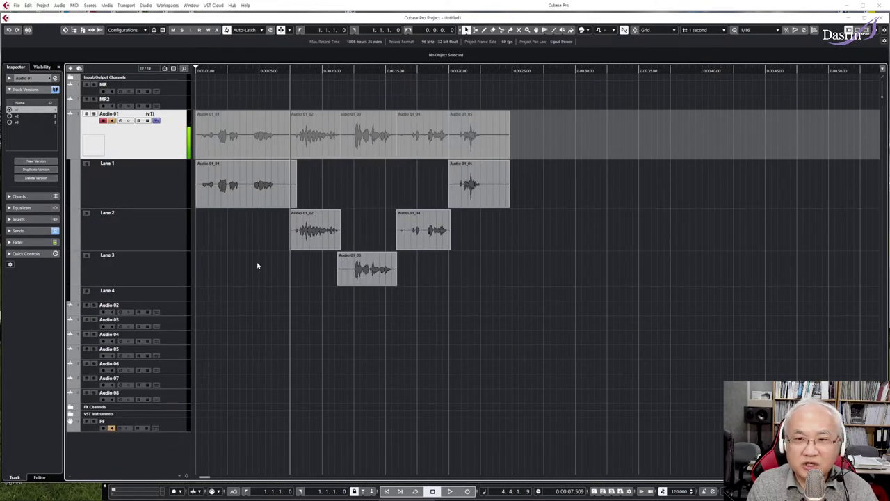
click(102, 120)
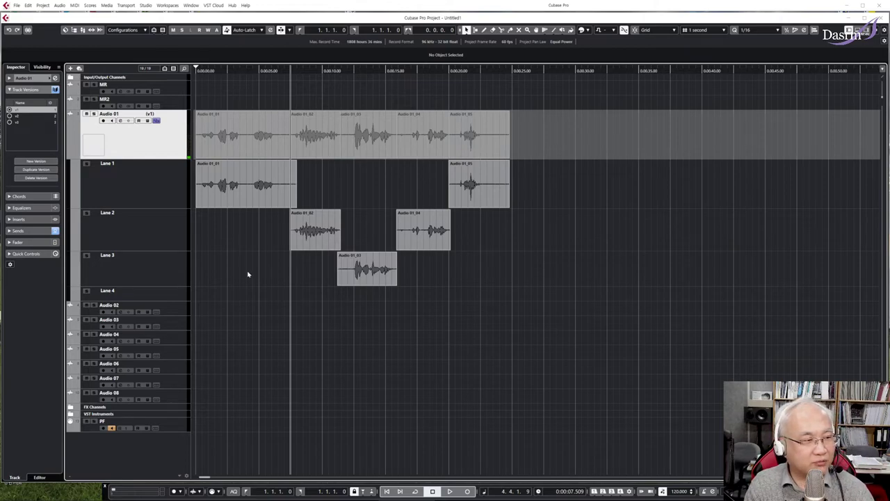
Increase the height of the Audio 02 track, hide the Audio 01 lanes, and select Audio 01.
click(172, 308)
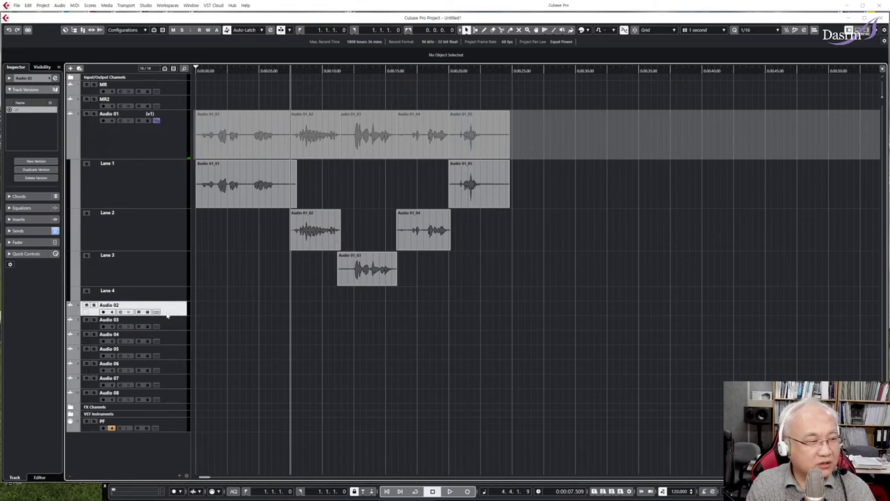
mouse_move(166, 314)
mouse_down()
mouse_move(168, 341)
mouse_move(169, 330)
mouse_up()
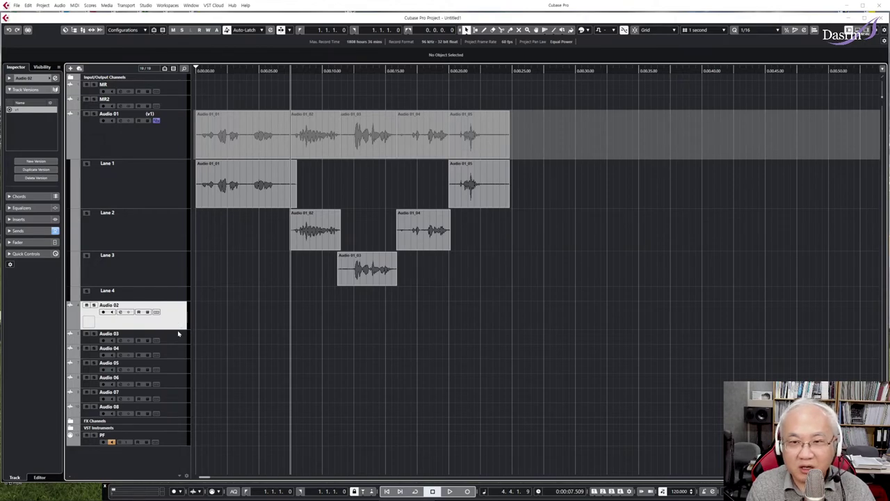
click(156, 120)
click(158, 136)
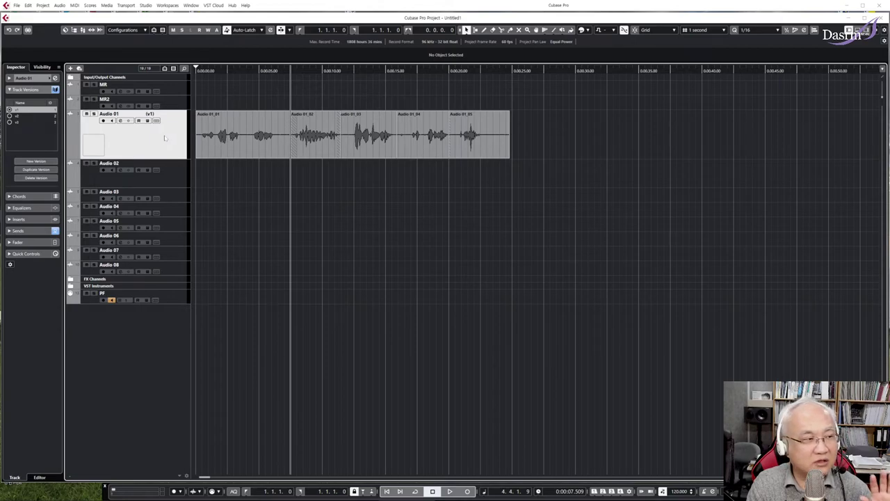
Set the REVerence send level on Audio 01 to -14.5 dB and turn on input monitoring for the track.
click(36, 231)
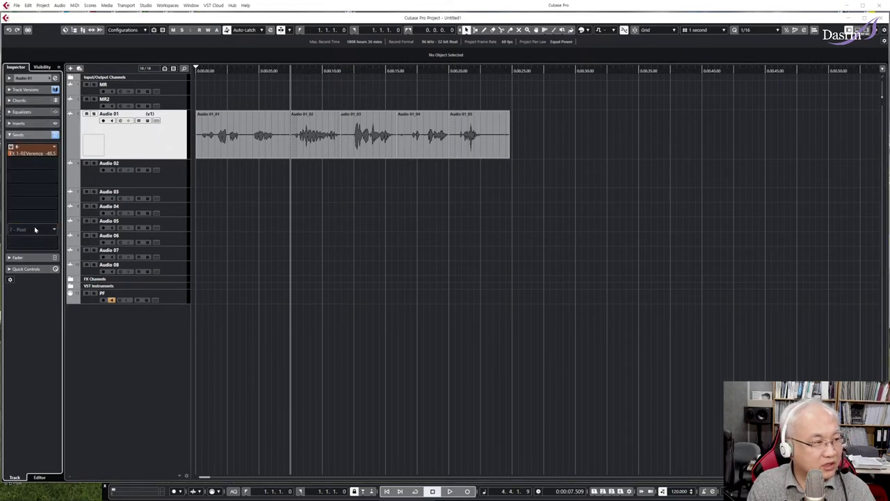
drag(25, 155, 40, 155)
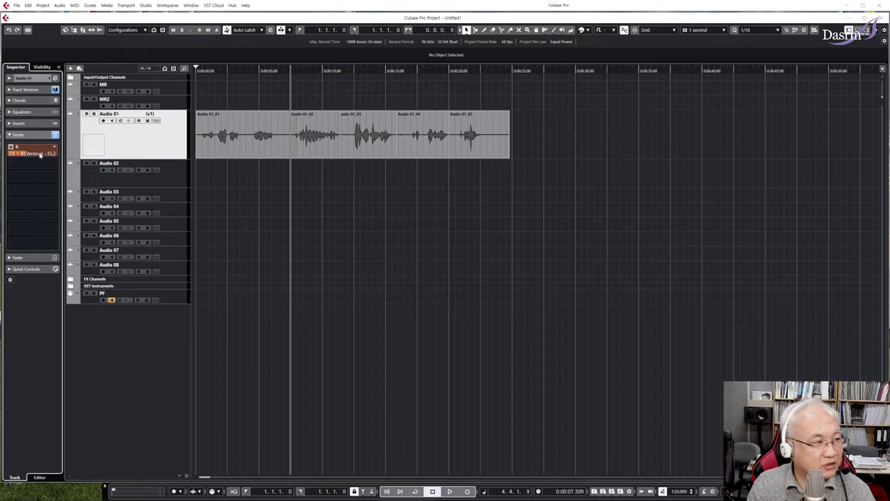
click(112, 121)
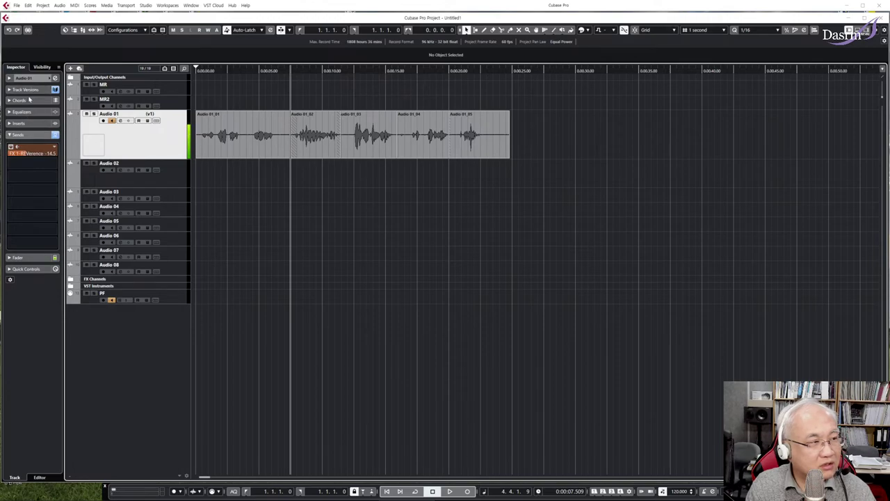
Compare the reverb send levels of Audio 01 and Audio 02, leaving Audio 02 selected and Audio 01 monitoring off.
click(177, 176)
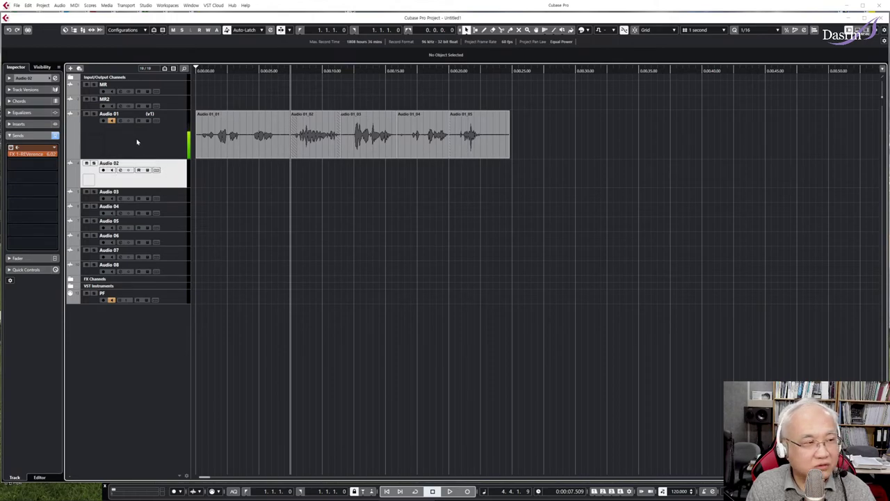
click(175, 151)
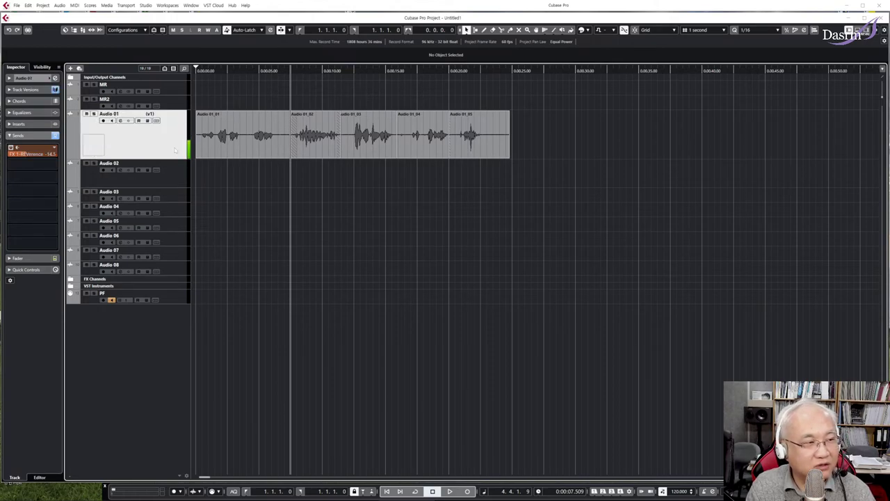
click(175, 180)
click(173, 142)
click(178, 183)
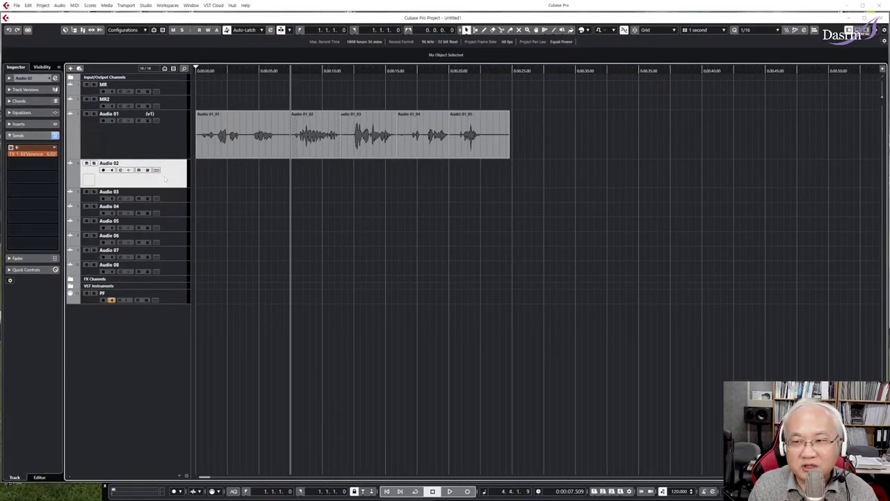
Open the MixConsole and copy the REVerence send settings from Audio 01 to Audio 02.
click(145, 5)
click(159, 25)
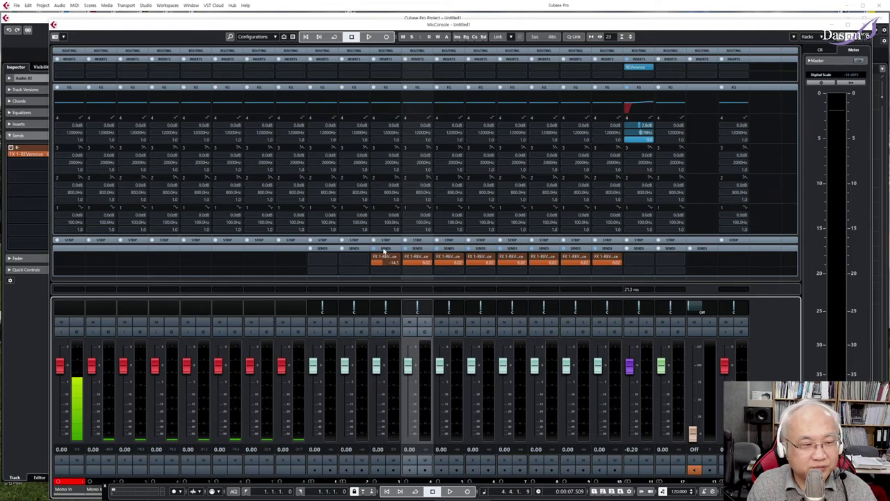
drag(383, 250, 415, 256)
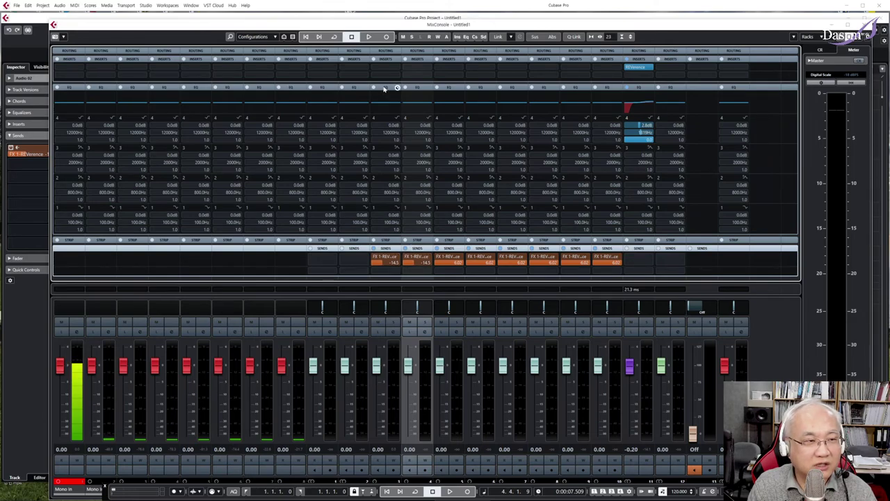
Copy the EQ settings from Audio 01 to Audio 02 and close the MixConsole.
drag(384, 89, 422, 90)
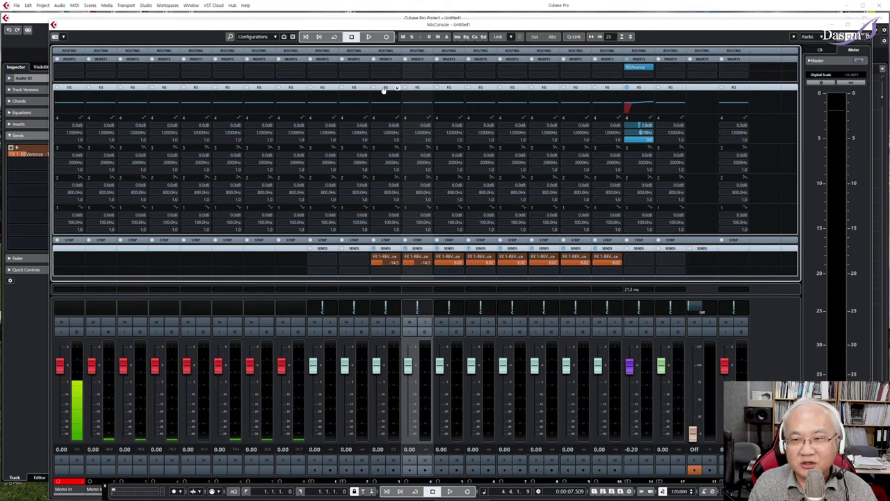
click(80, 481)
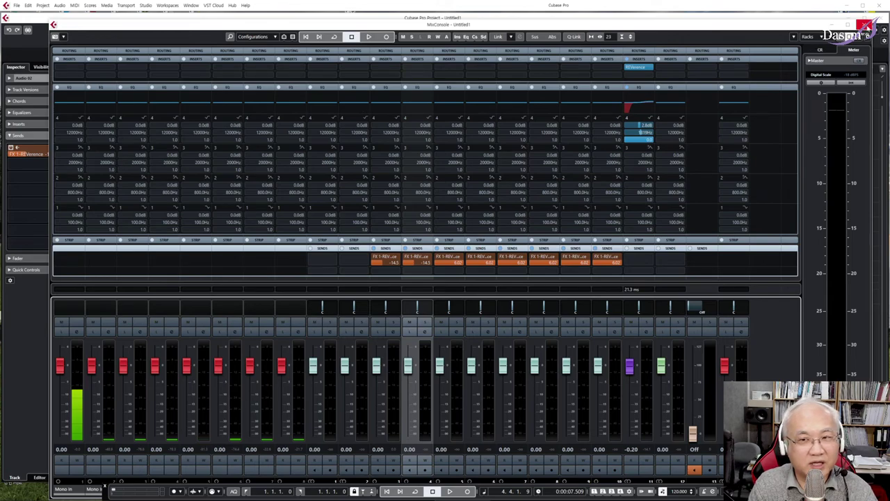
click(864, 26)
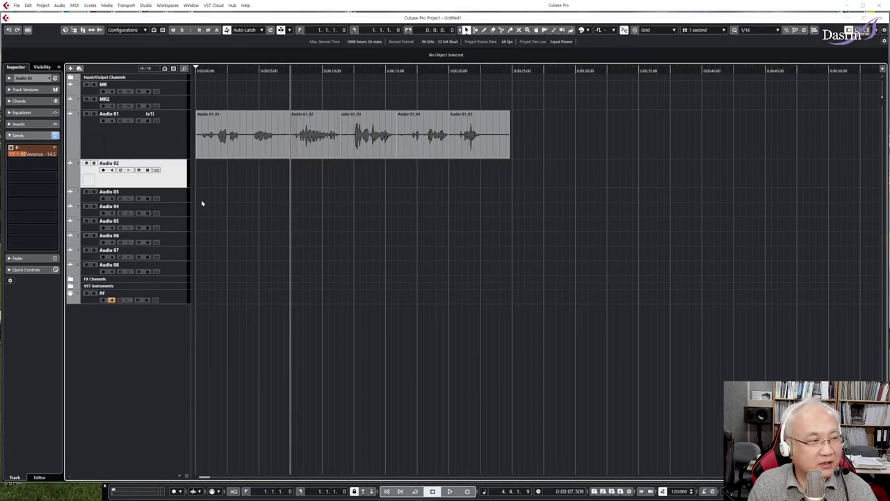
Select Audio 01, briefly show and hide its lanes, and check its track commands without applying any.
click(146, 146)
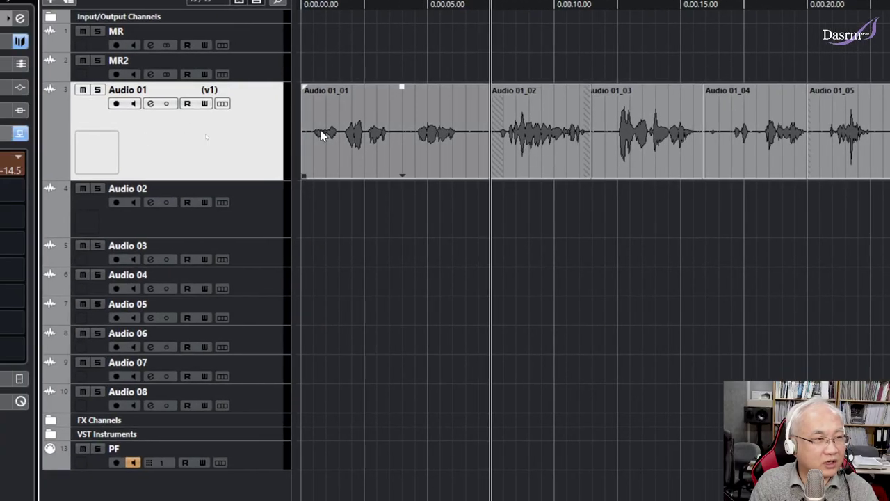
click(218, 93)
click(234, 90)
click(221, 102)
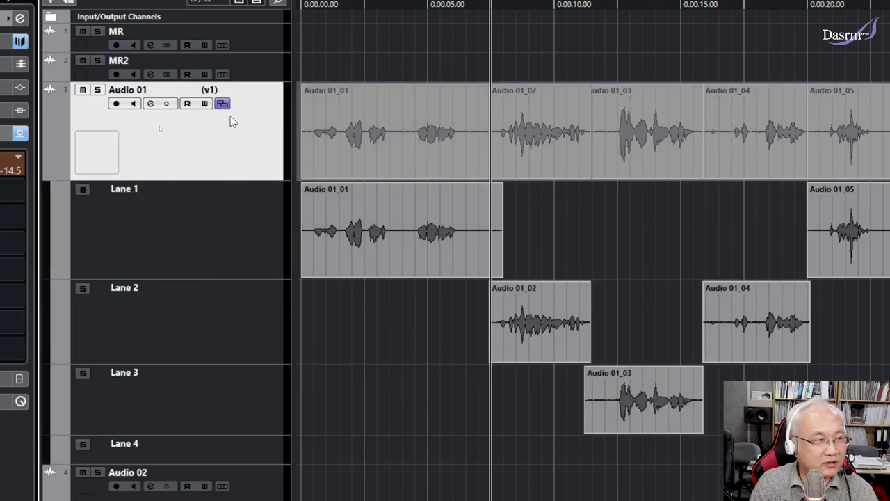
click(221, 104)
right_click(245, 106)
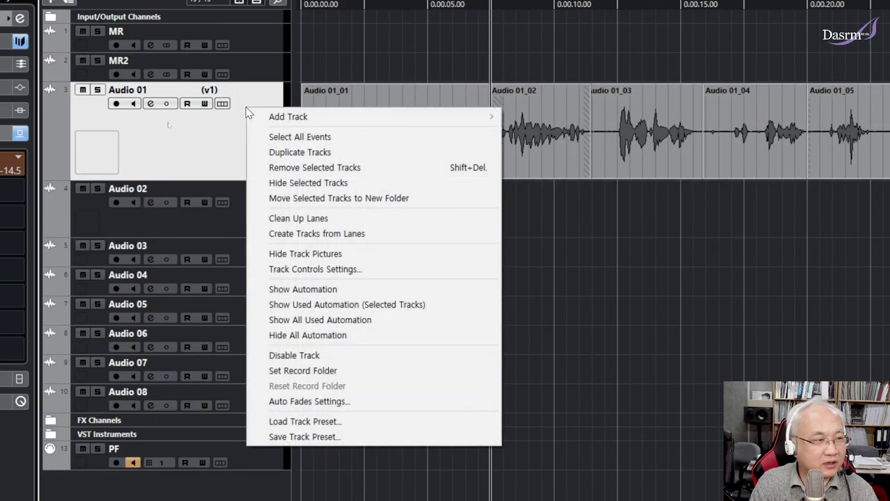
click(228, 105)
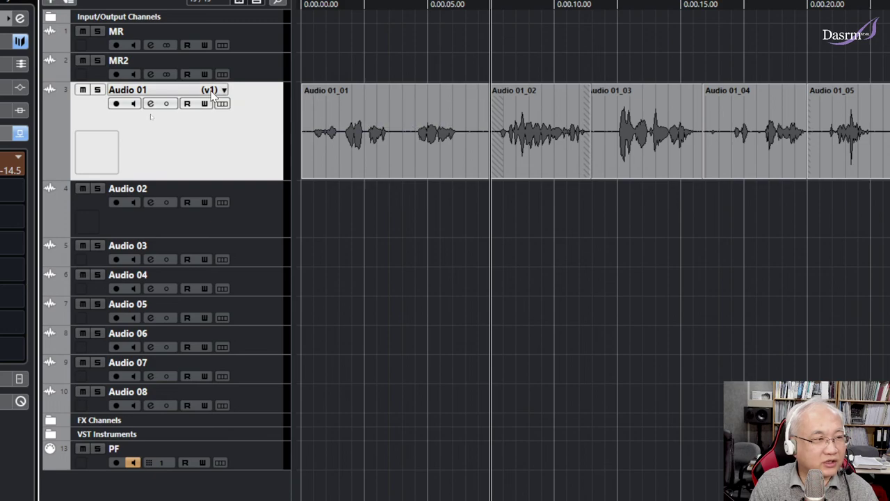
Review the version list of Audio 01, keep v1 active, and show its track versions in the Inspector.
click(219, 92)
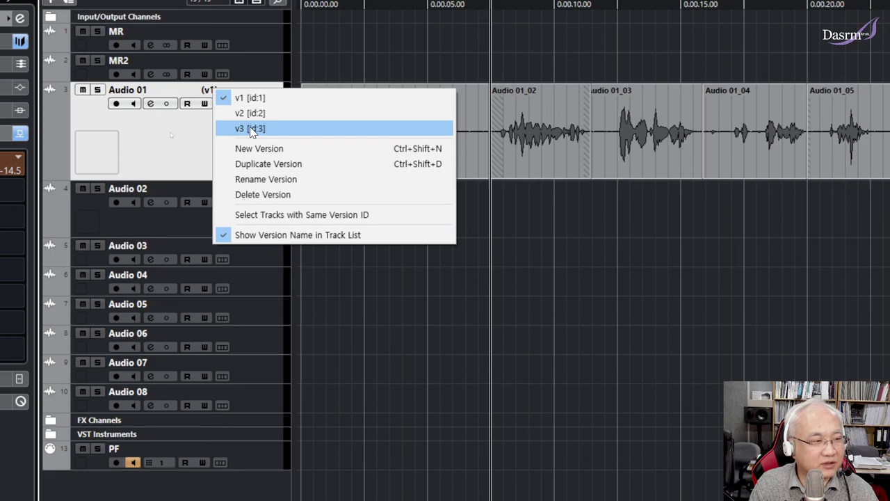
click(184, 146)
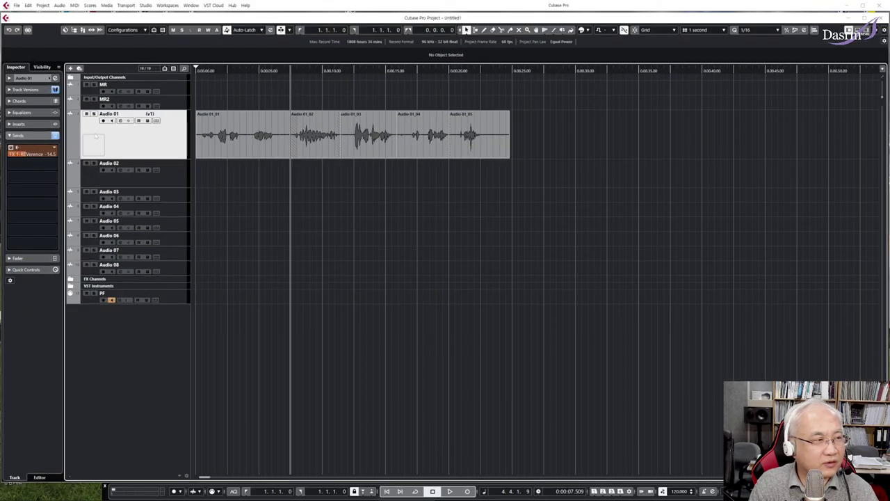
click(25, 90)
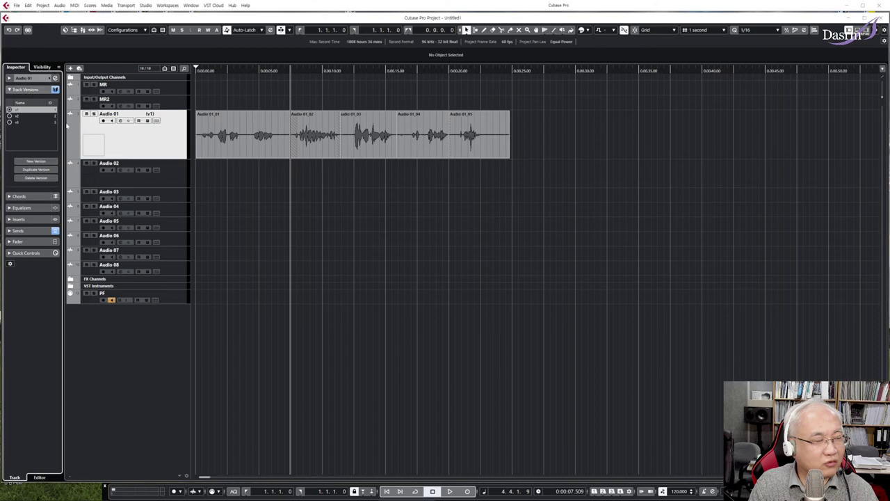